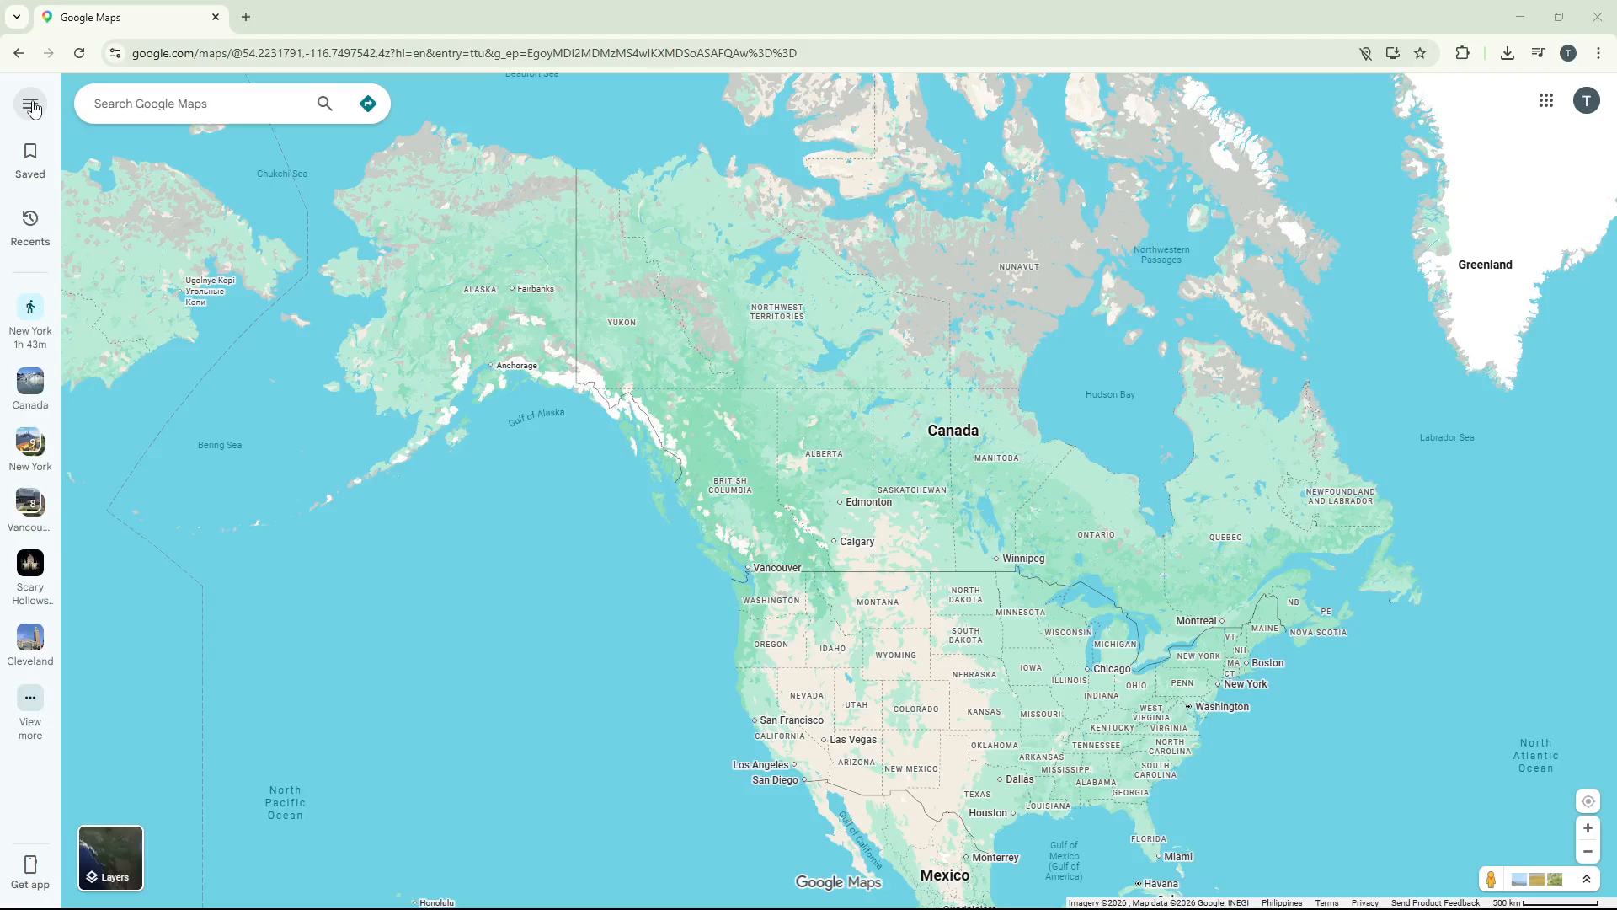
# Create a new map in Google My Maps from the saved maps and accept the Drive upload notice
pyautogui.click(33, 110)
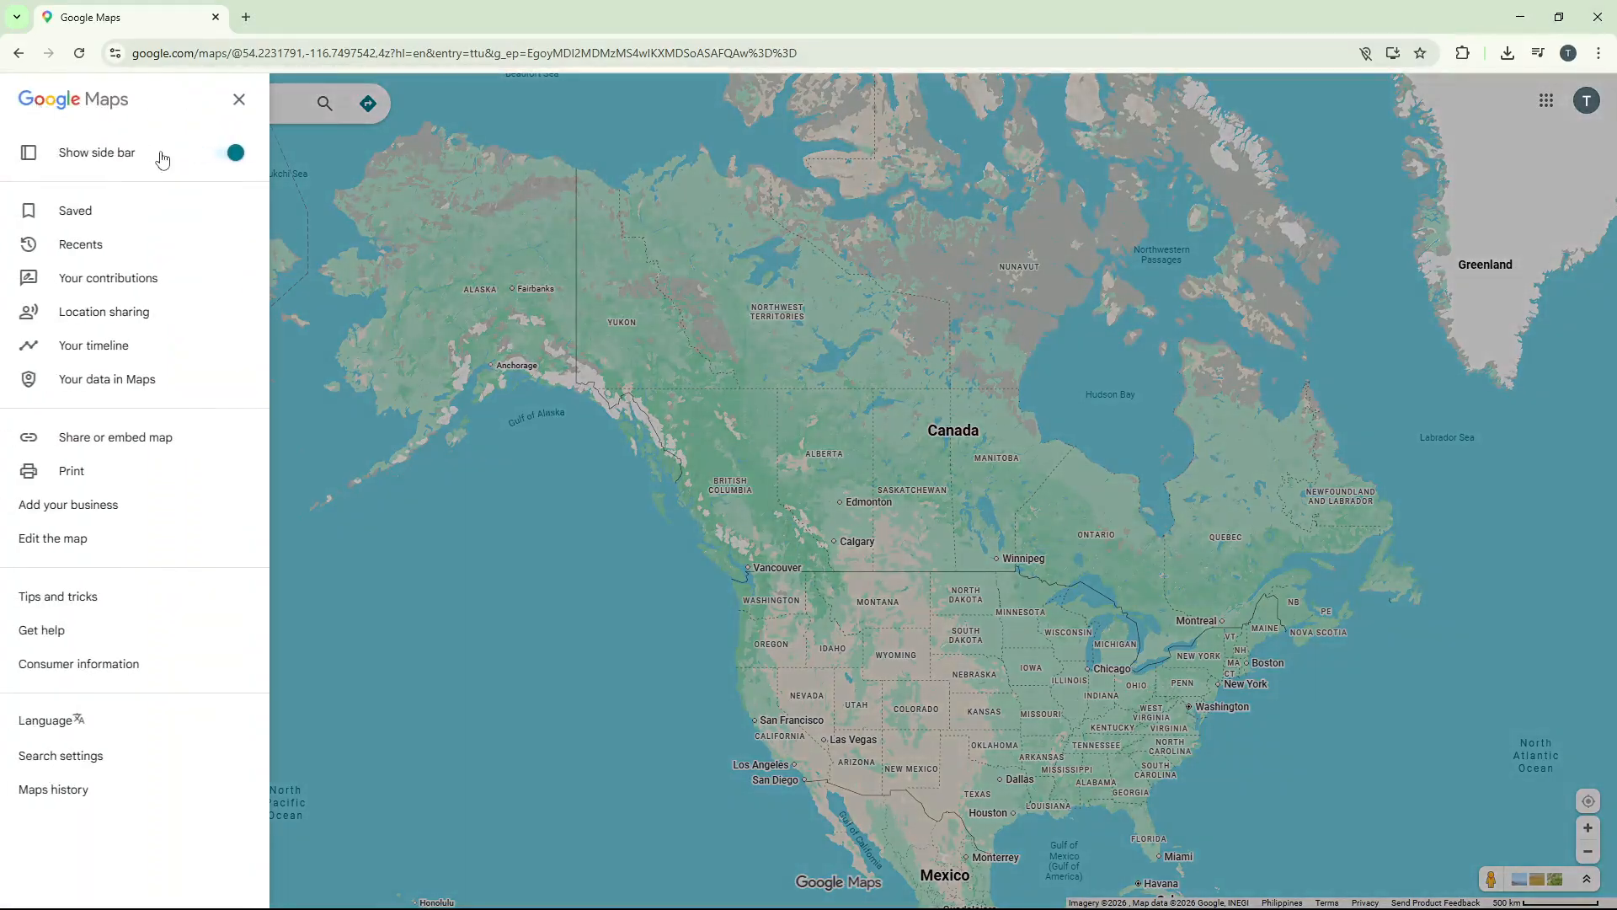
pyautogui.click(148, 221)
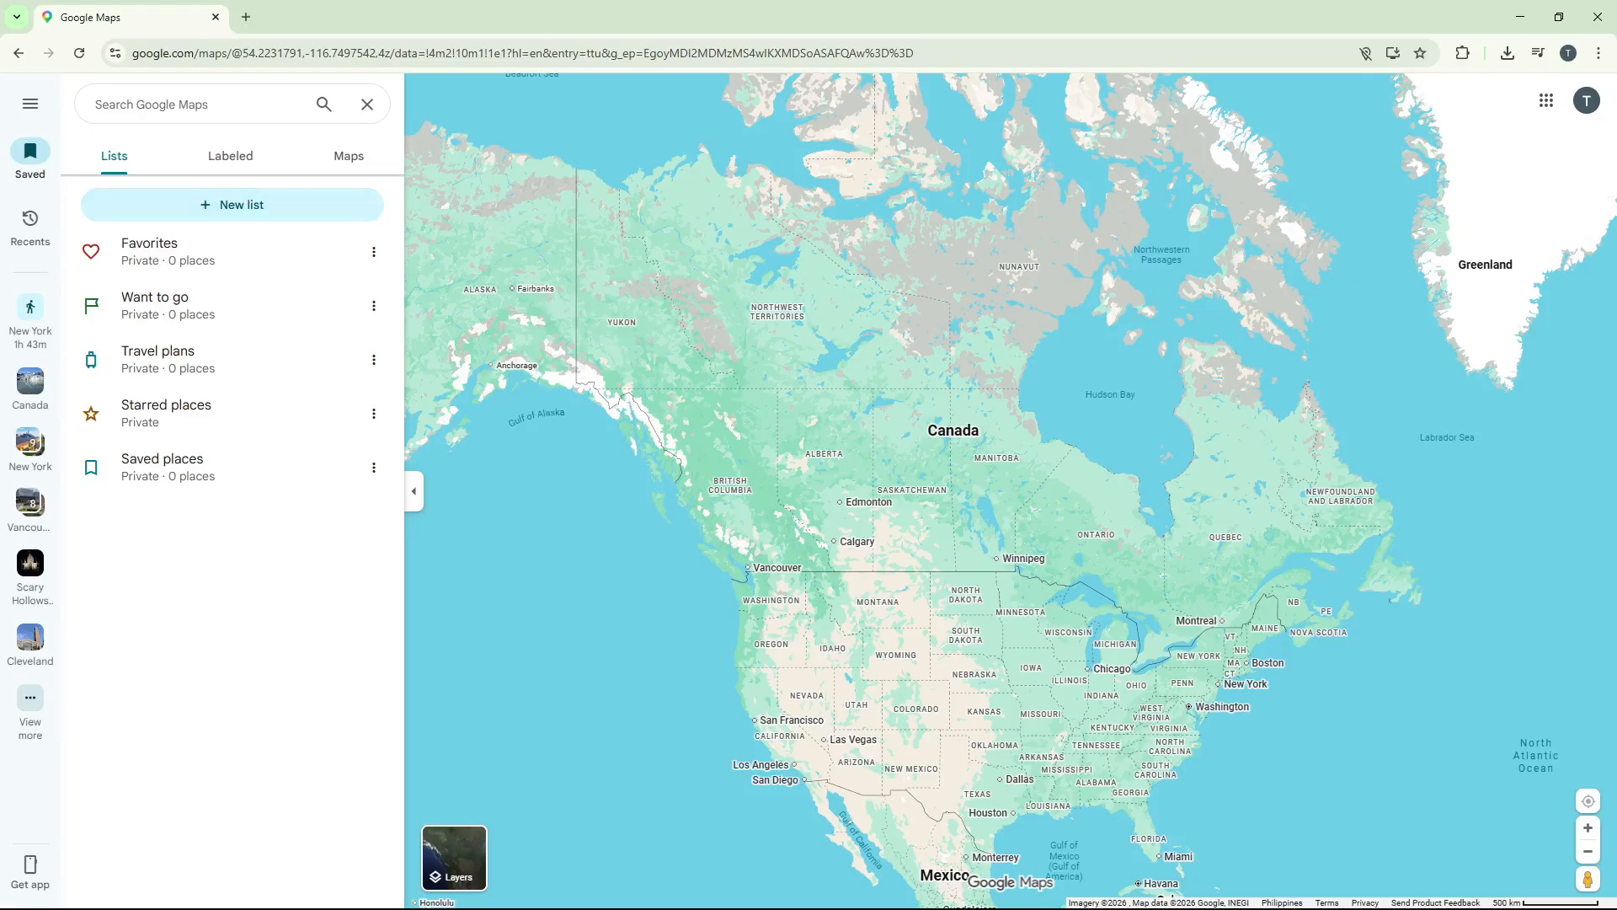
pyautogui.click(336, 167)
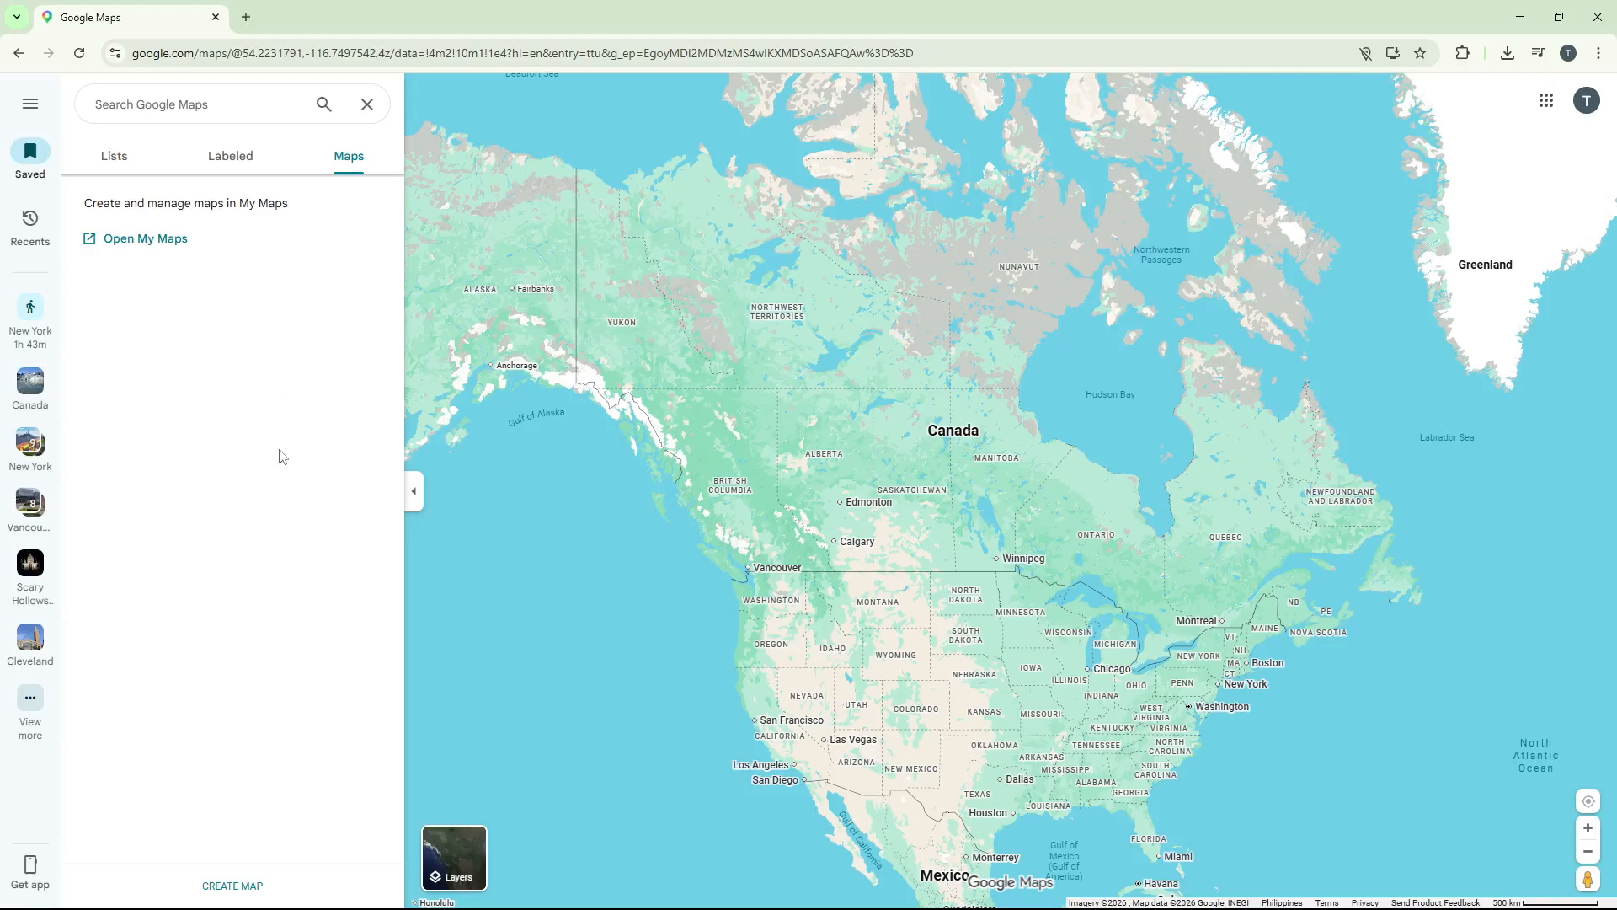
pyautogui.click(244, 886)
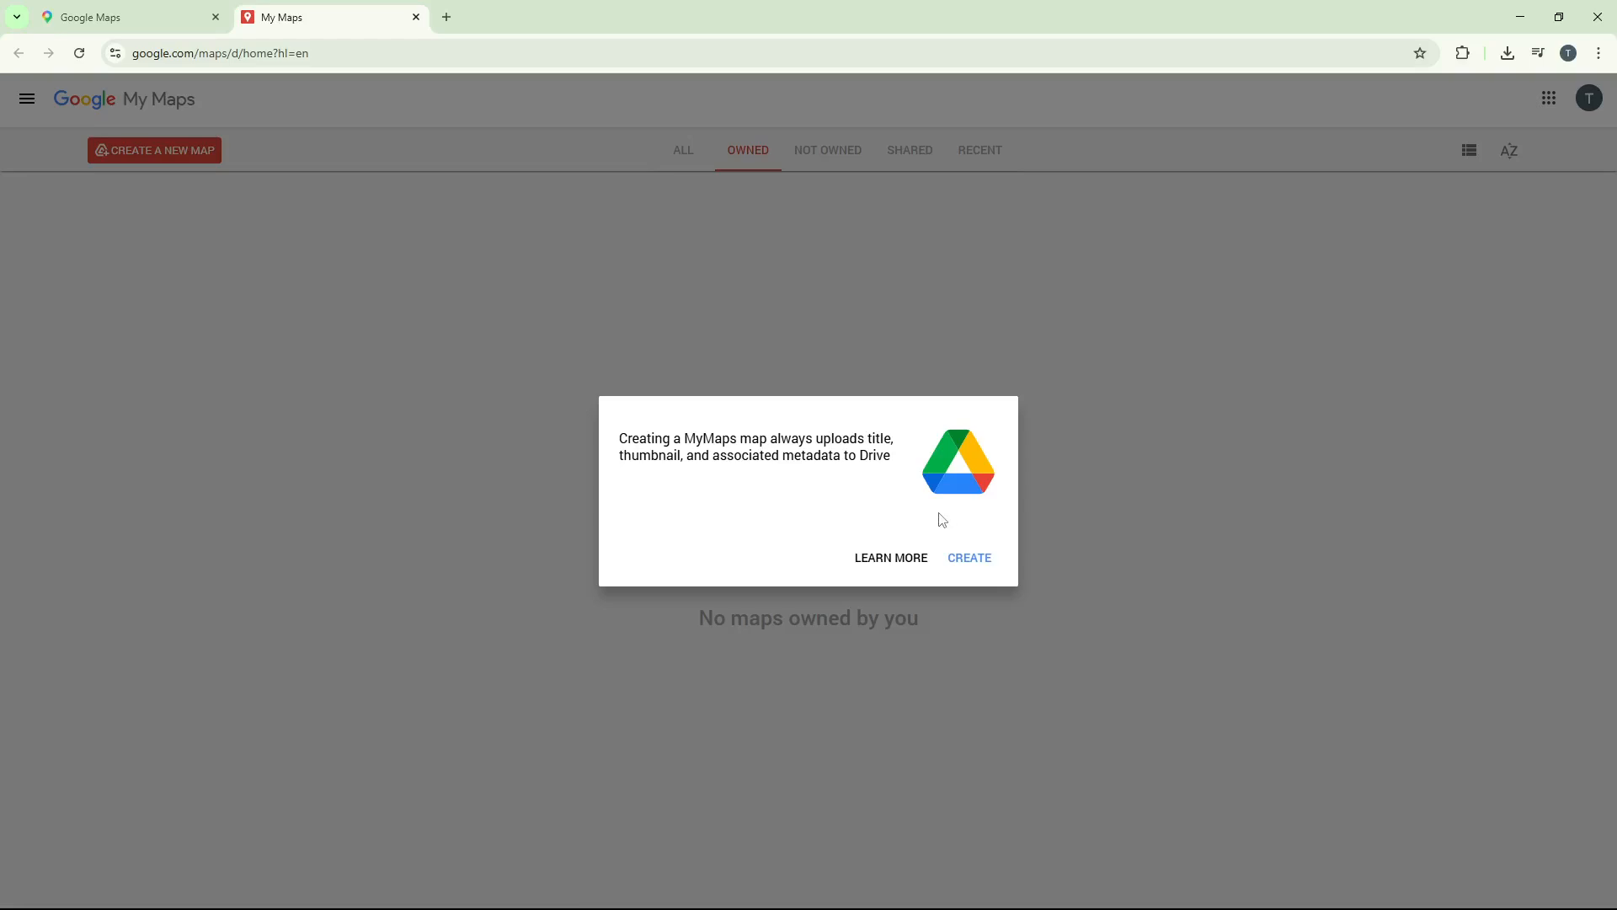
pyautogui.click(970, 559)
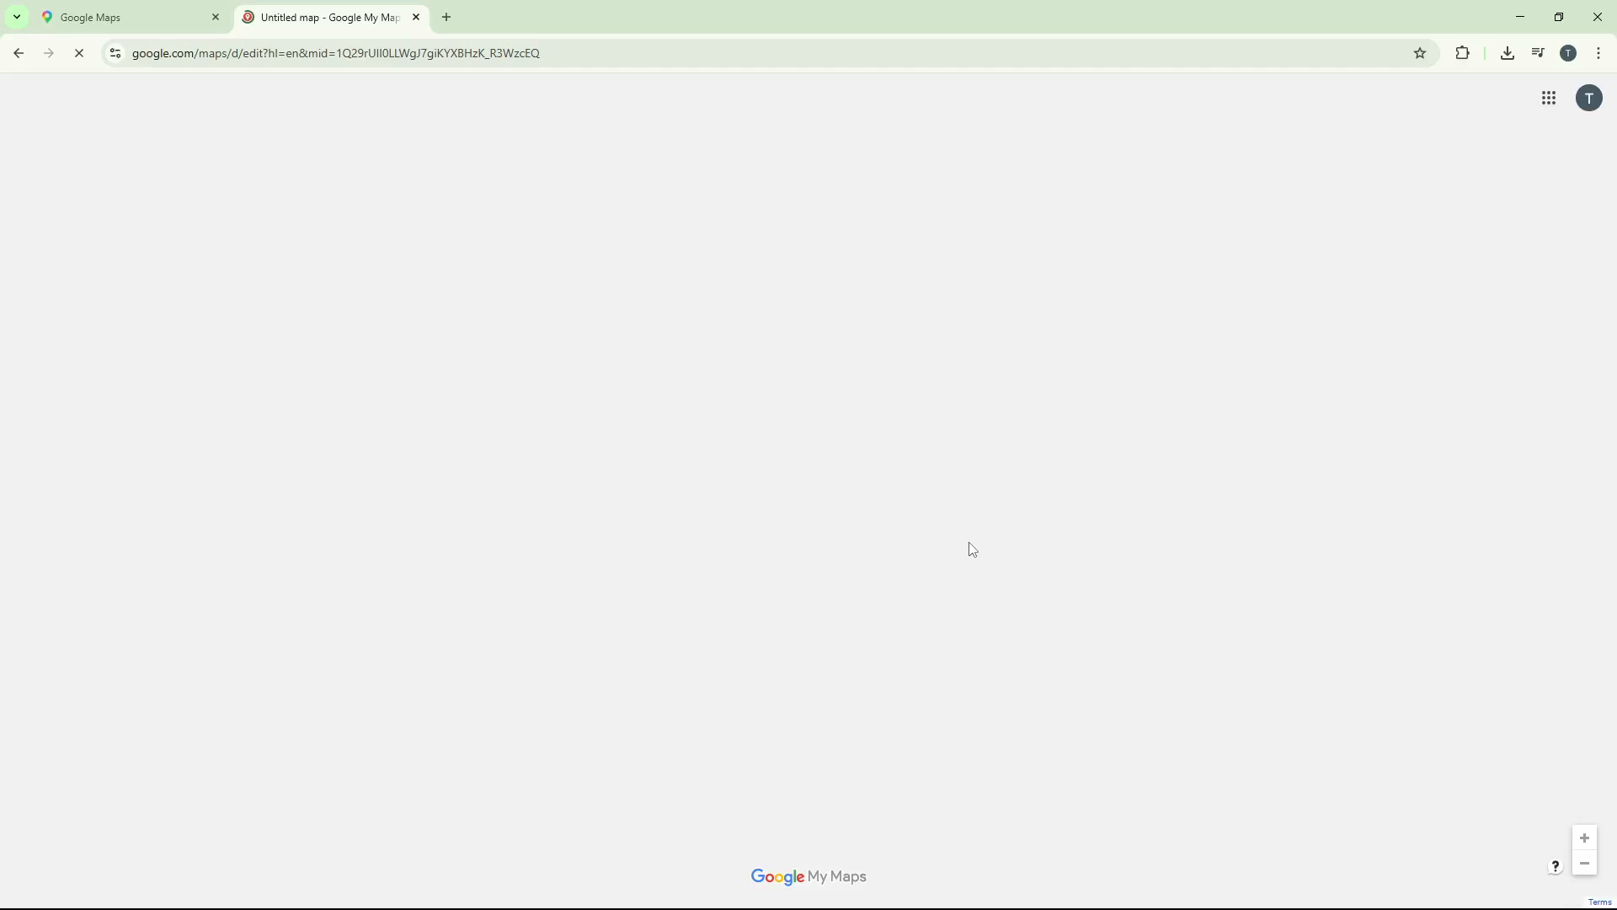
# Search the map for Brooklyn, NY, and close the place details card
pyautogui.scroll(-1, 611, 384)
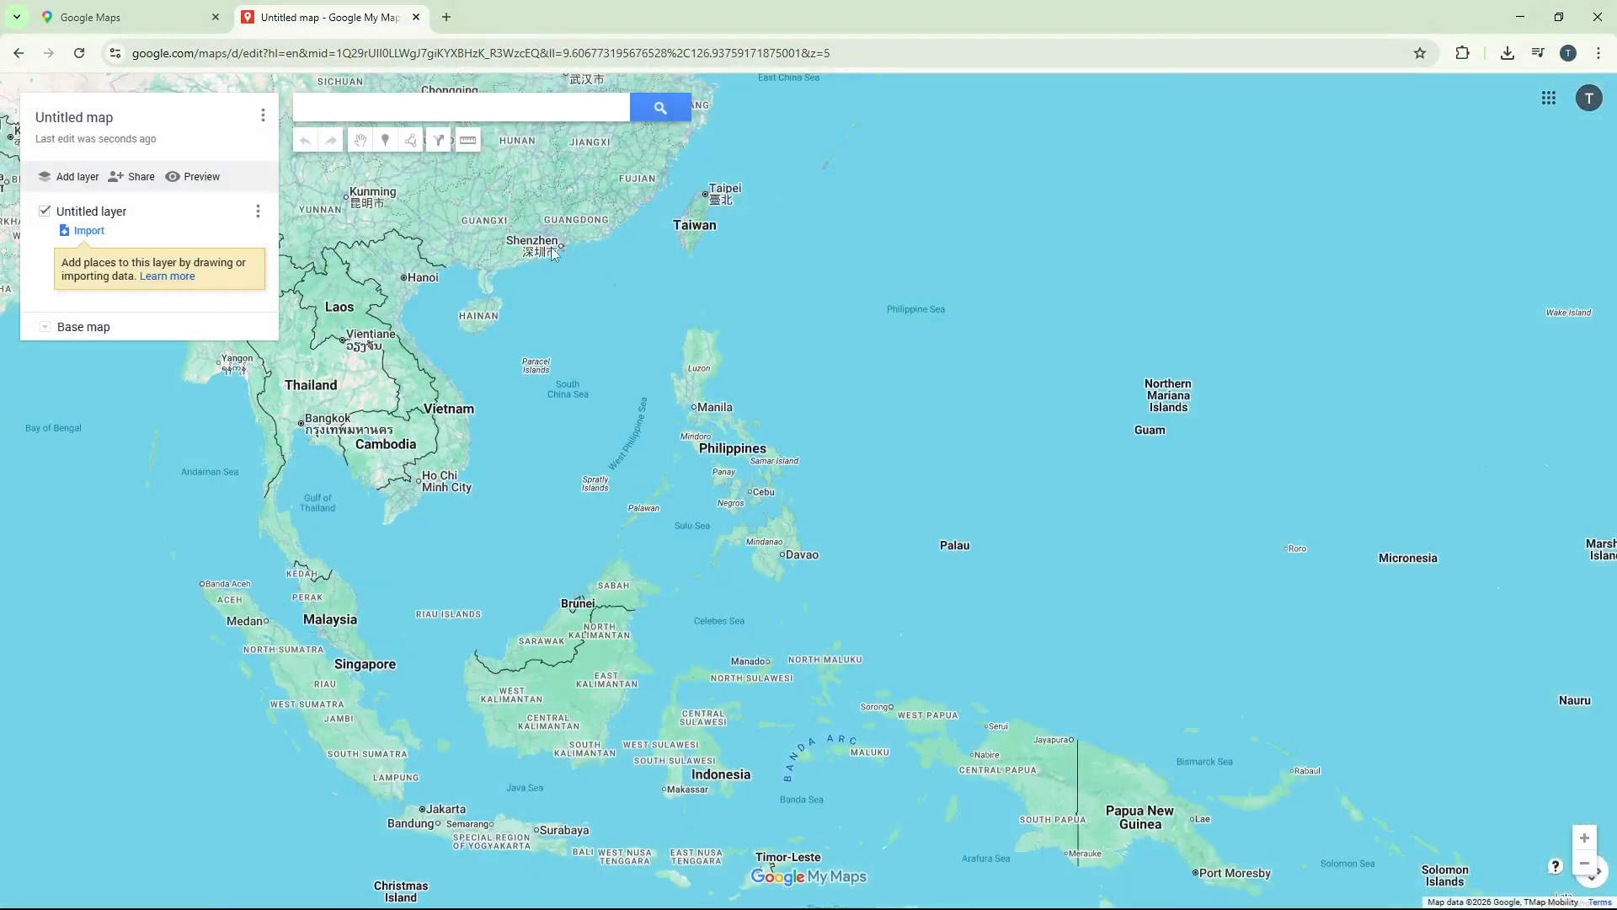
pyautogui.click(504, 113)
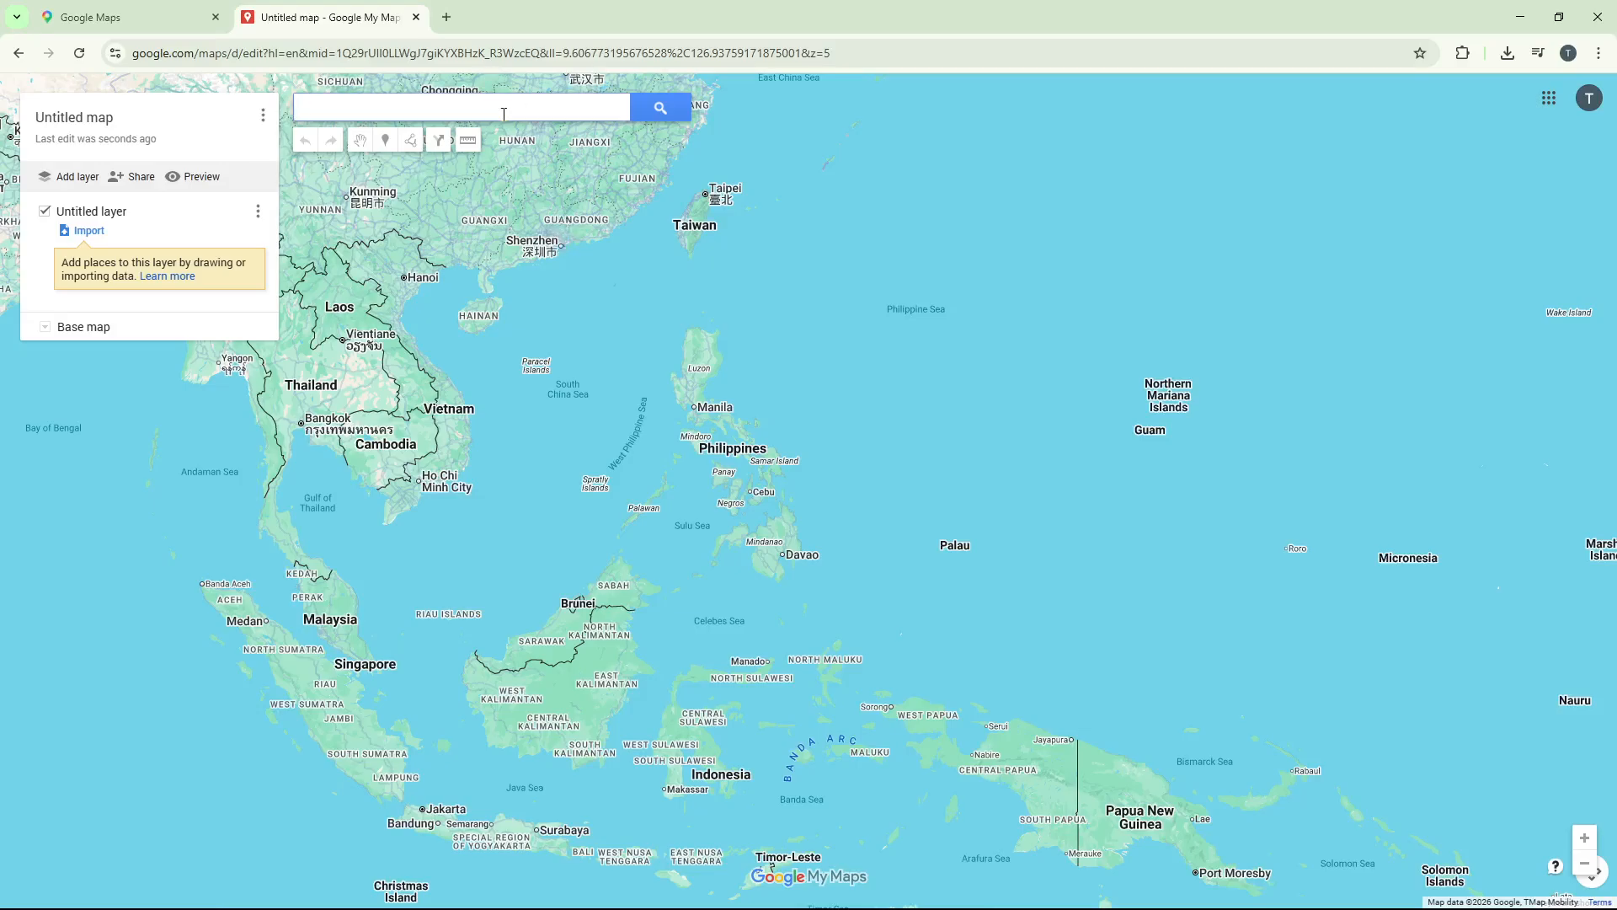
pyautogui.write('brooklyn')
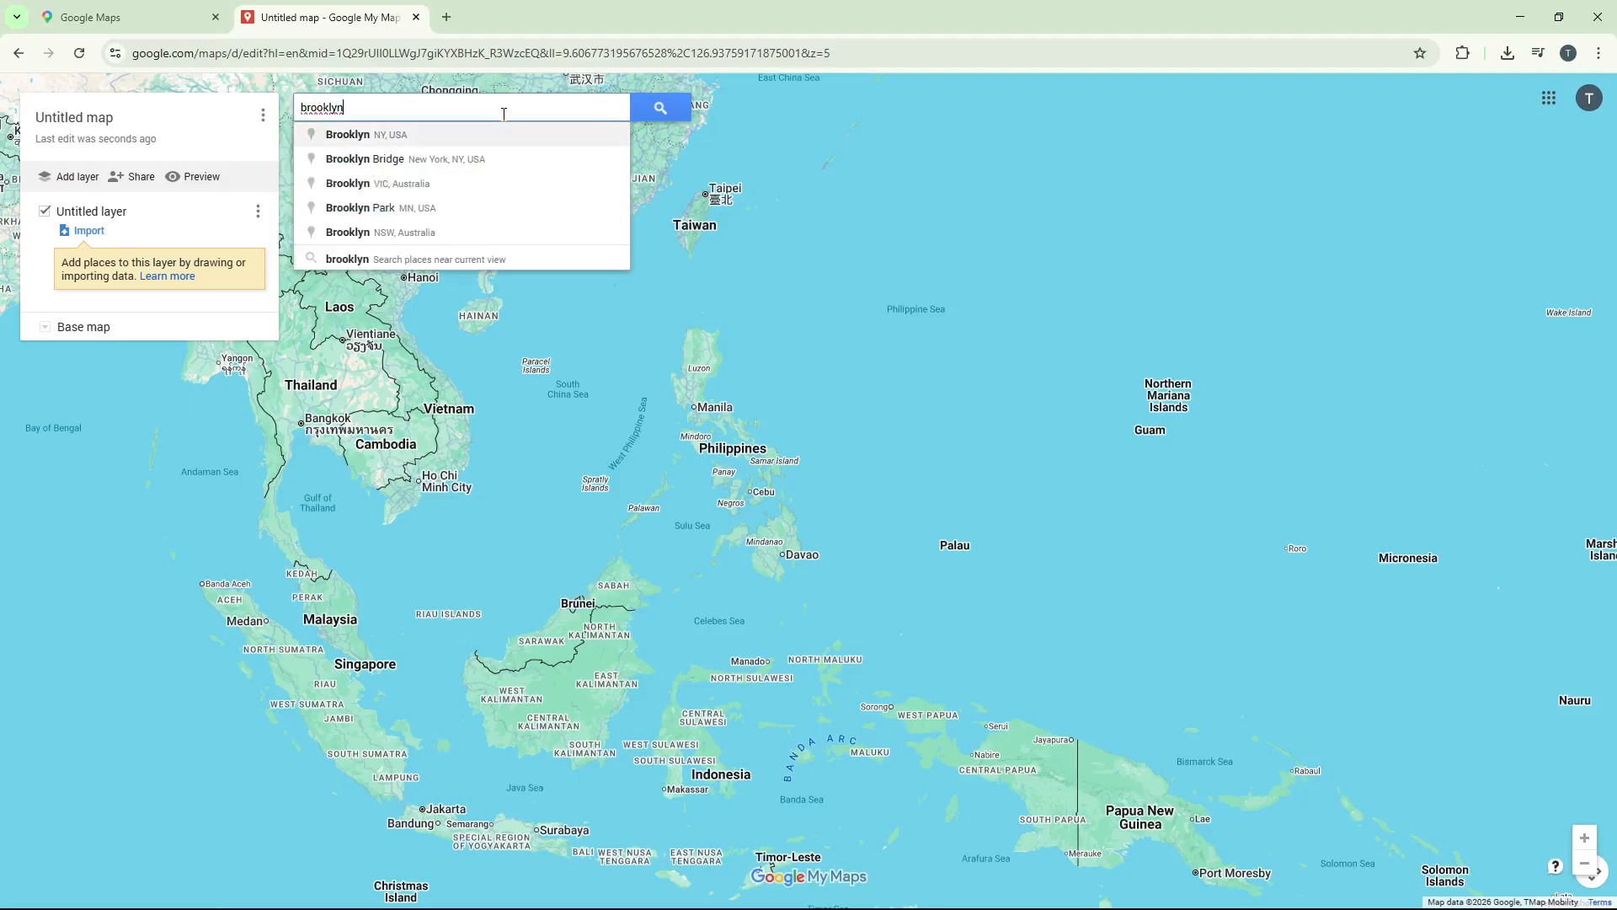
pyautogui.press('Return')
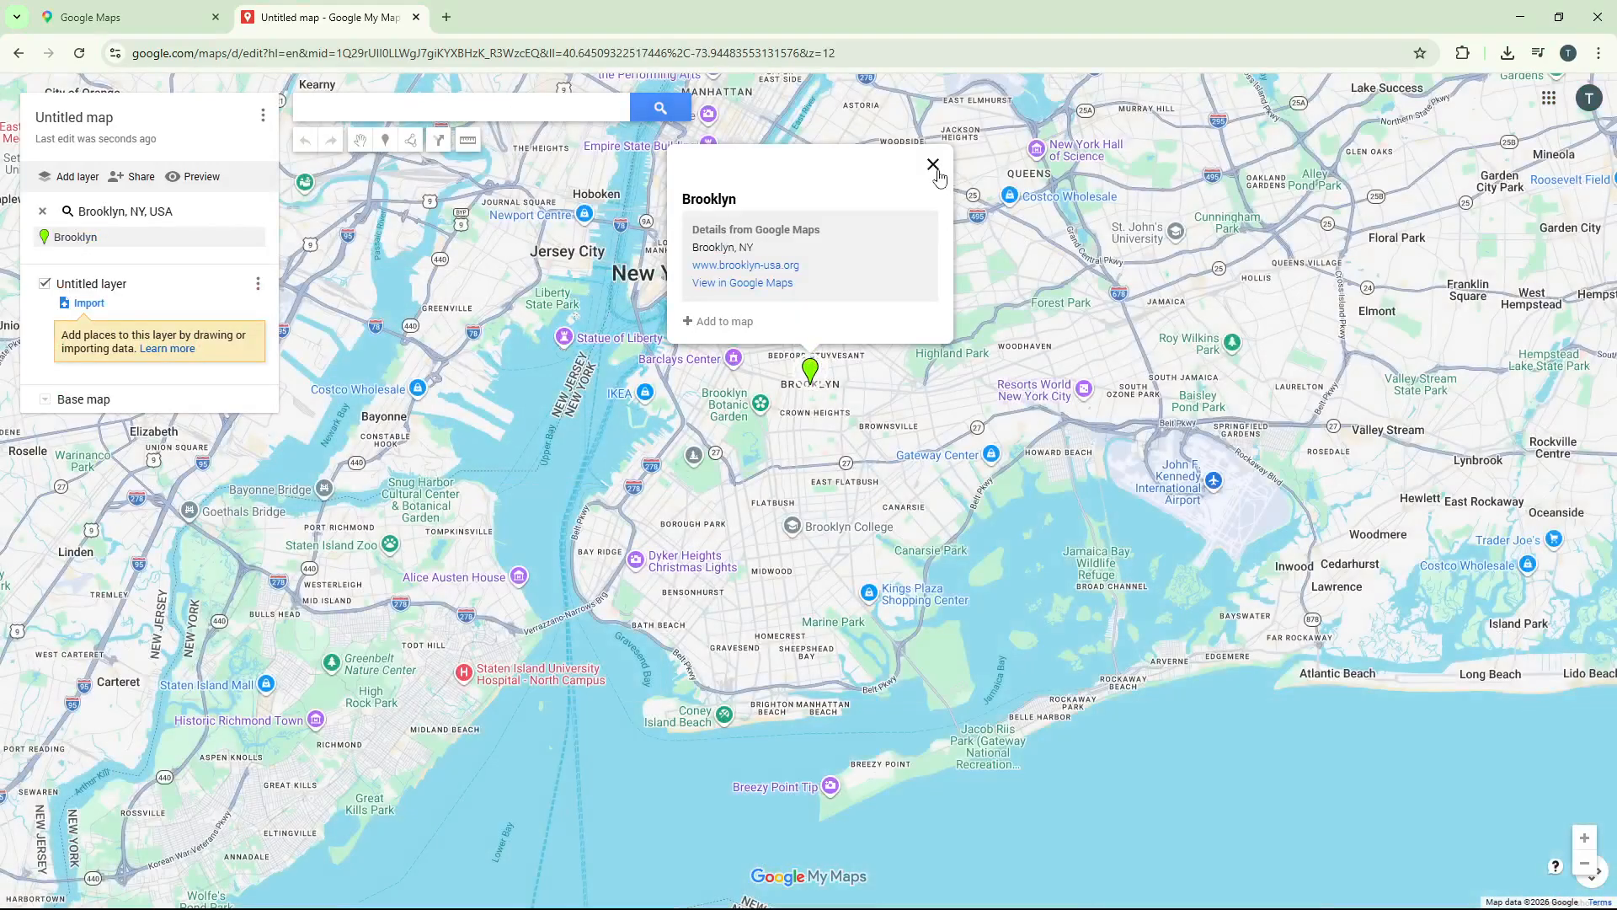
pyautogui.click(933, 165)
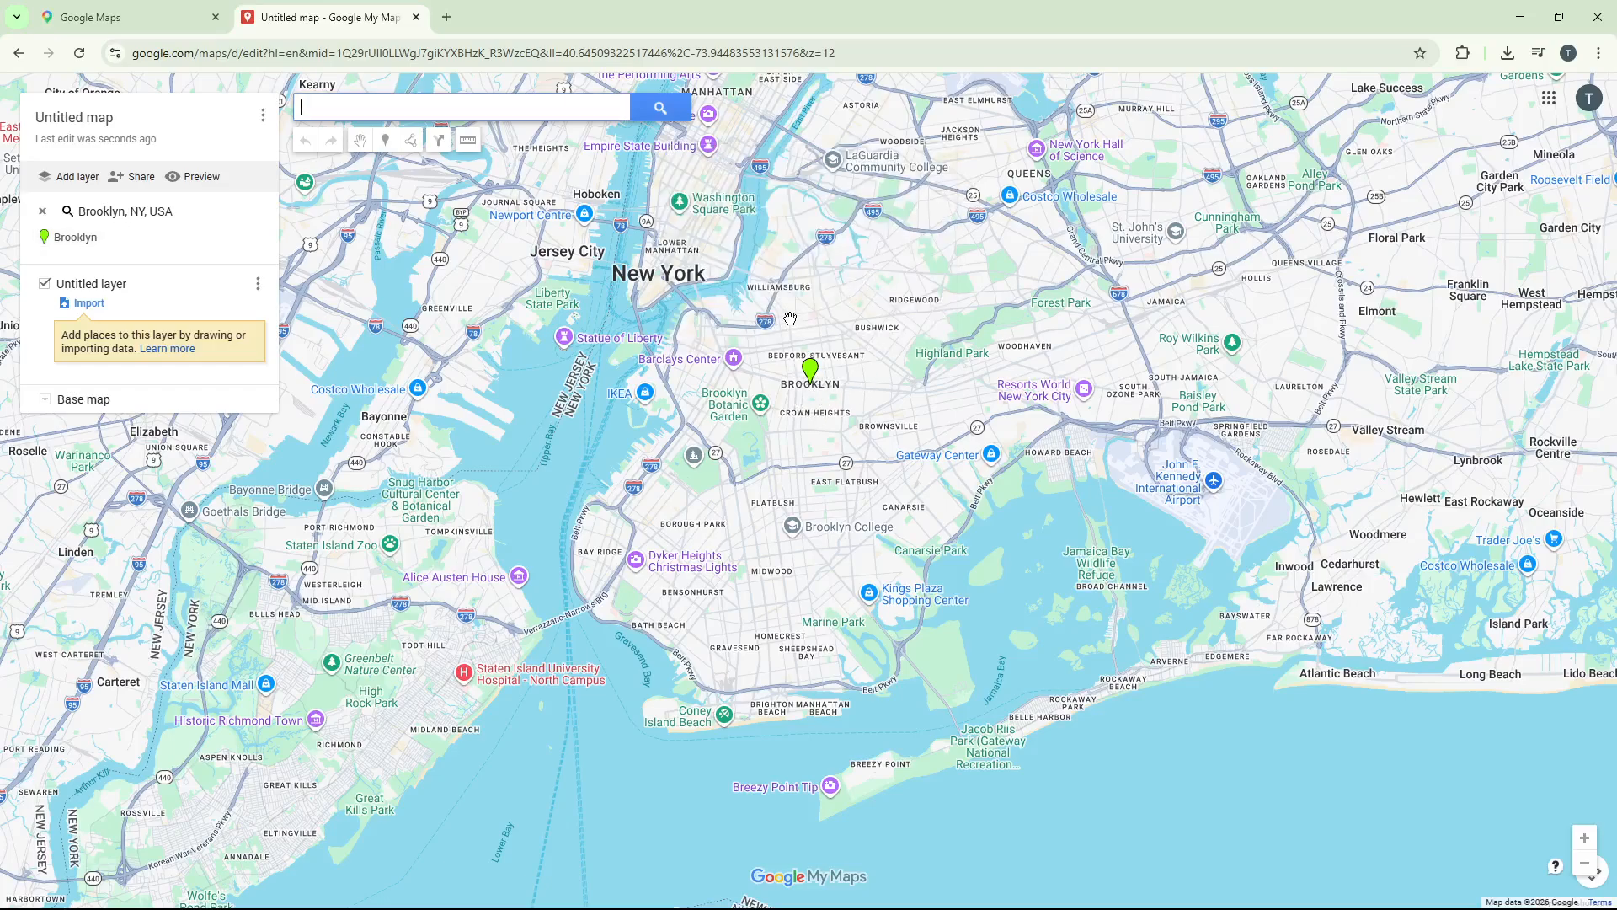
# Draw a closed ten-point shape around Brooklyn Botanic Garden and Crown Heights, with a perimeter of about 18.4 km
pyautogui.click(412, 145)
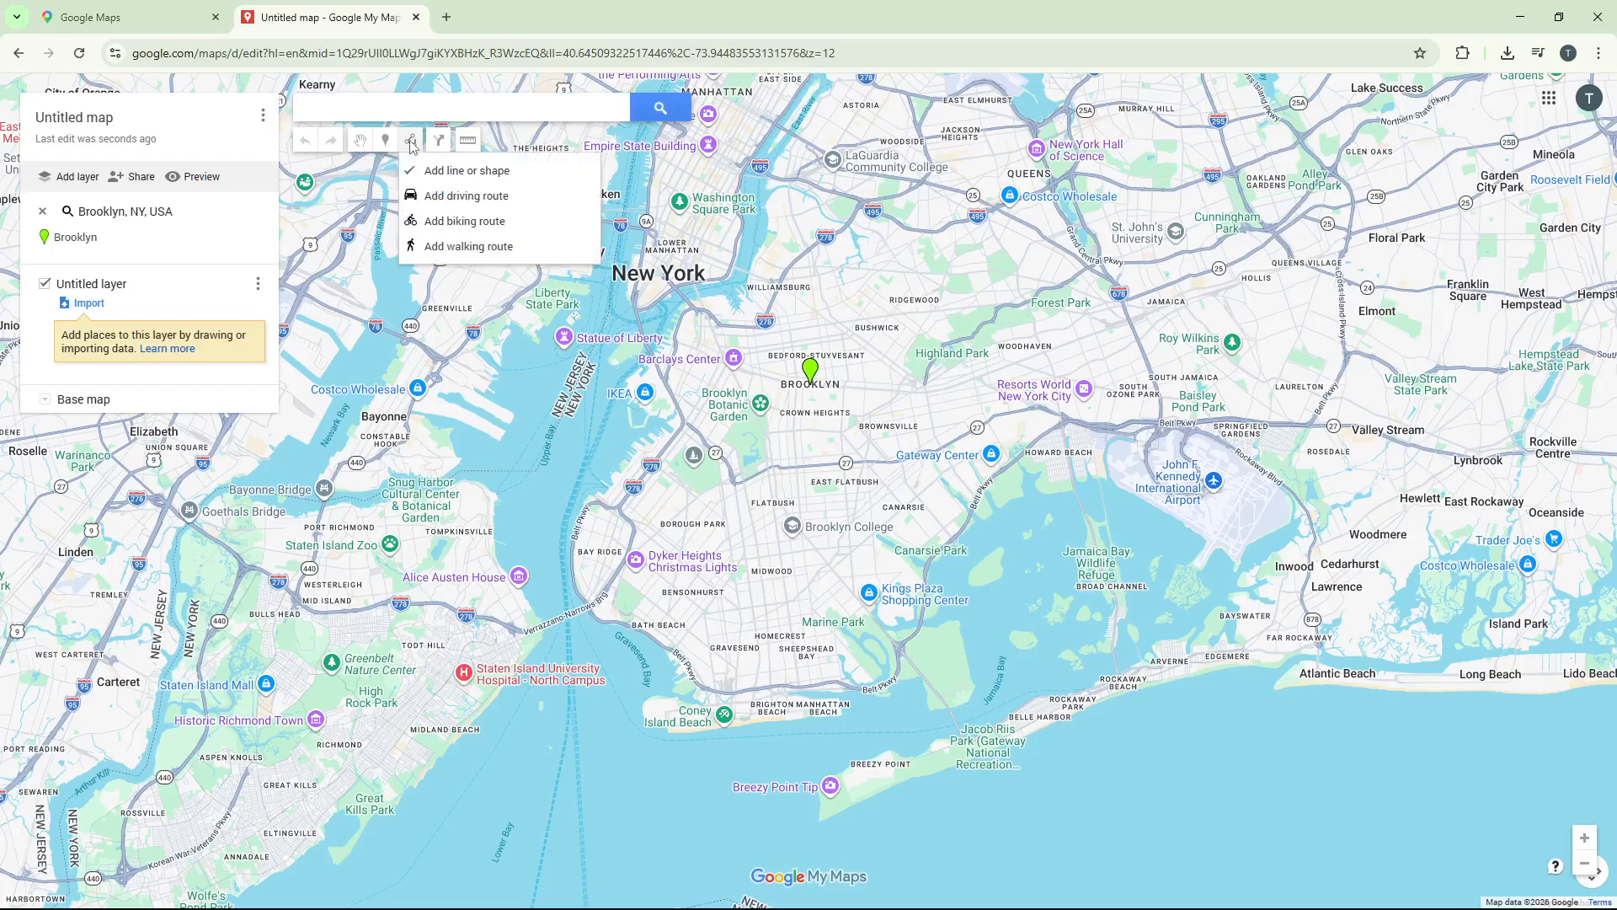
pyautogui.click(455, 175)
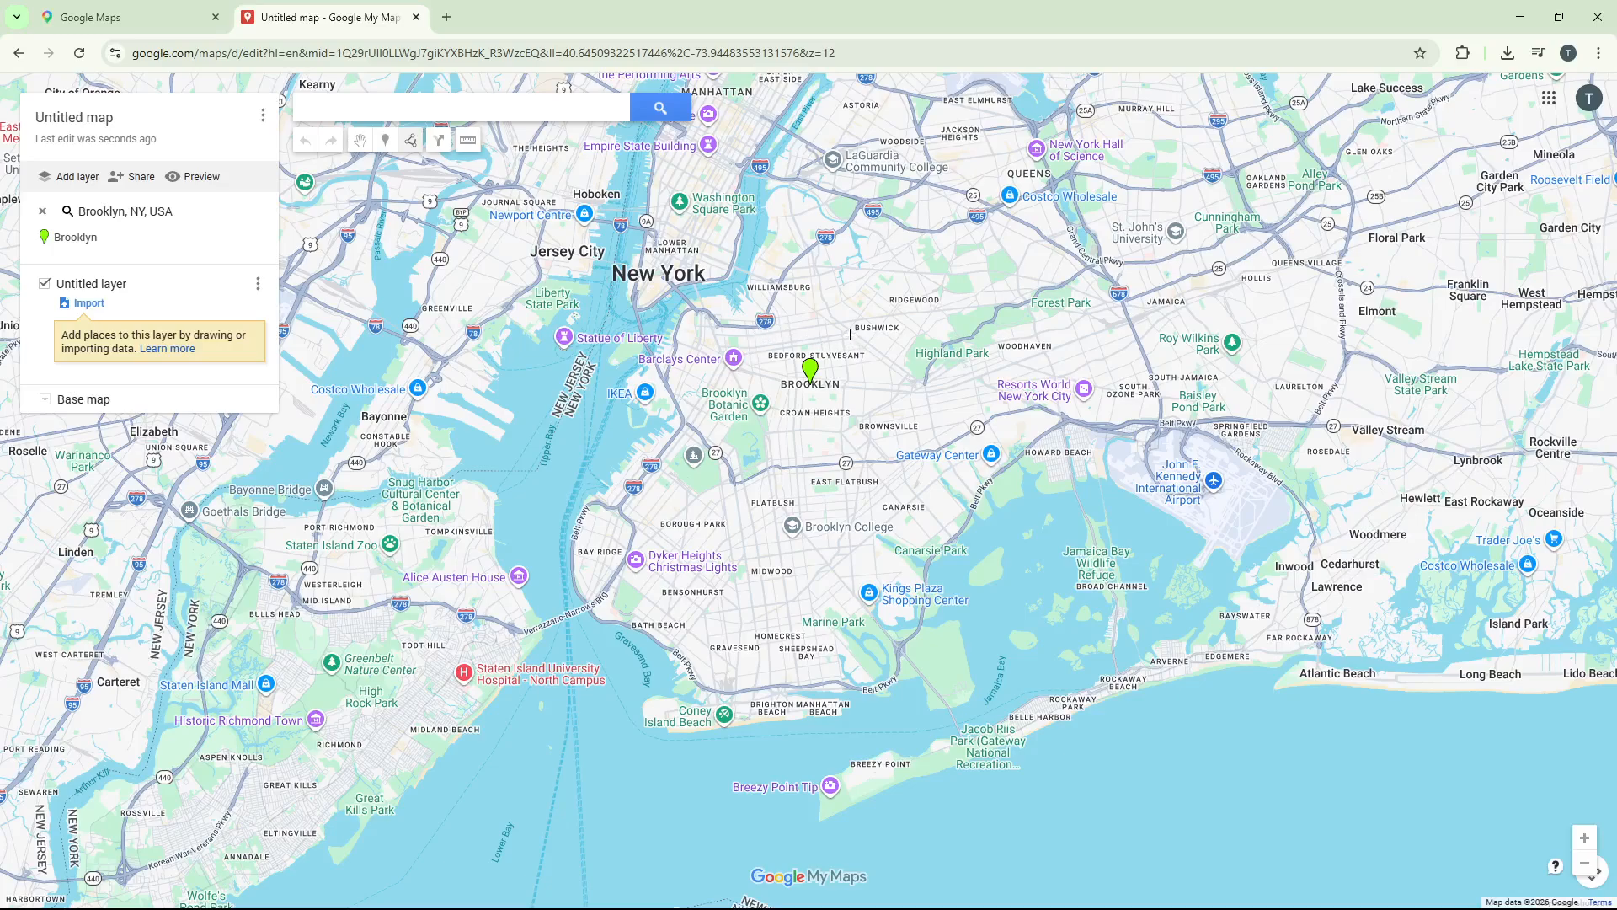
pyautogui.click(663, 380)
pyautogui.click(688, 424)
pyautogui.click(720, 455)
pyautogui.click(735, 483)
pyautogui.click(774, 464)
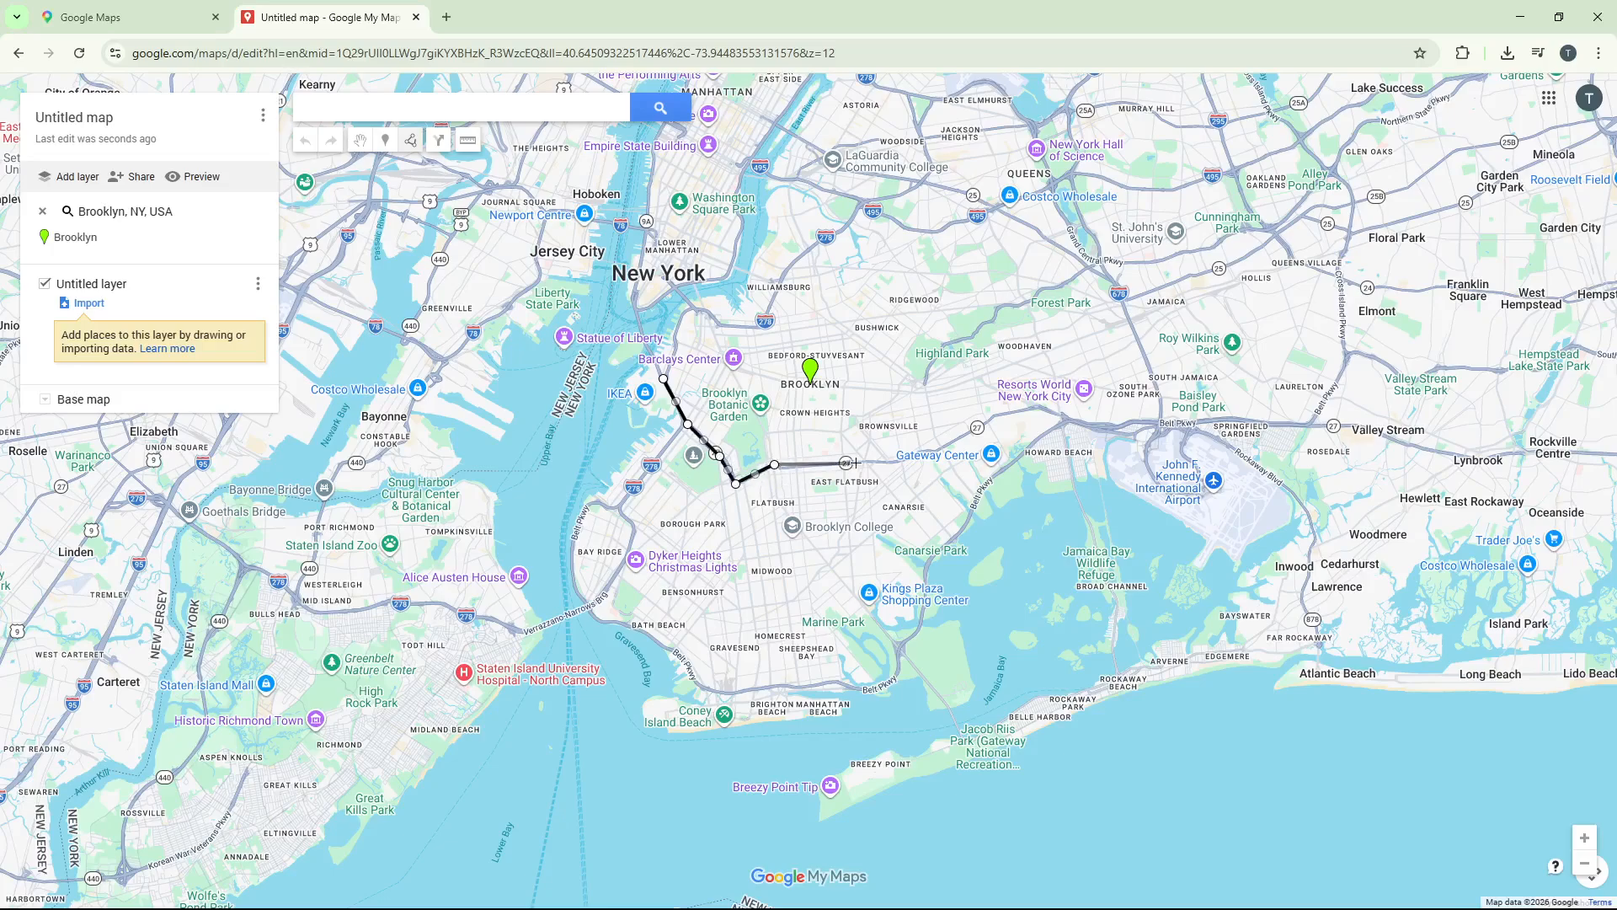
pyautogui.click(848, 464)
pyautogui.click(844, 386)
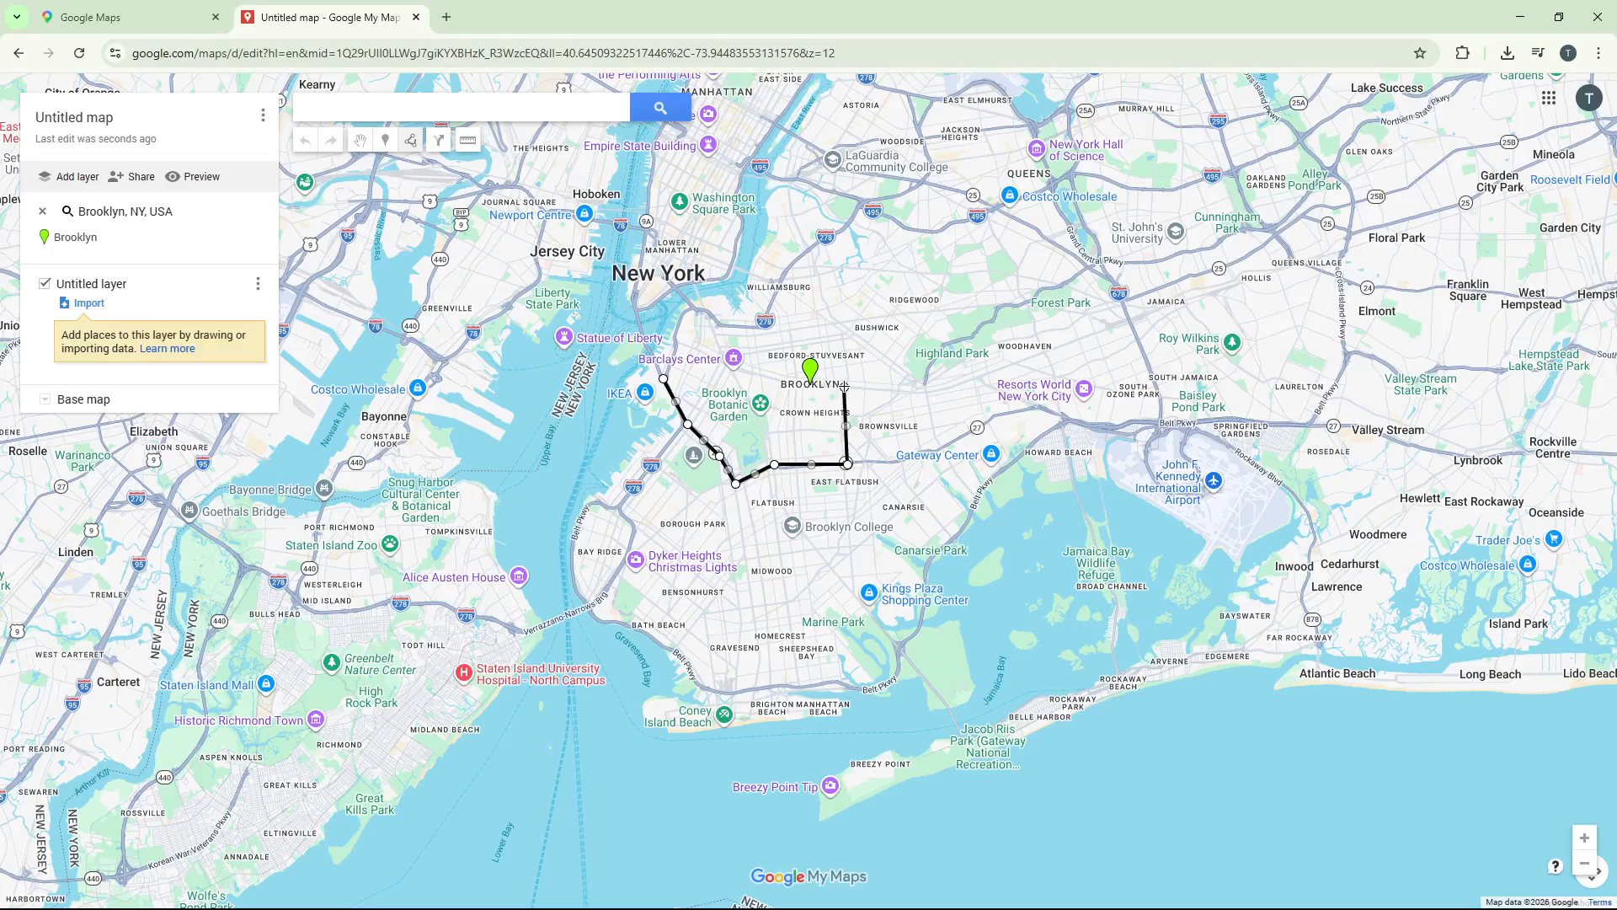
pyautogui.click(756, 375)
pyautogui.click(706, 355)
pyautogui.click(679, 344)
pyautogui.click(664, 379)
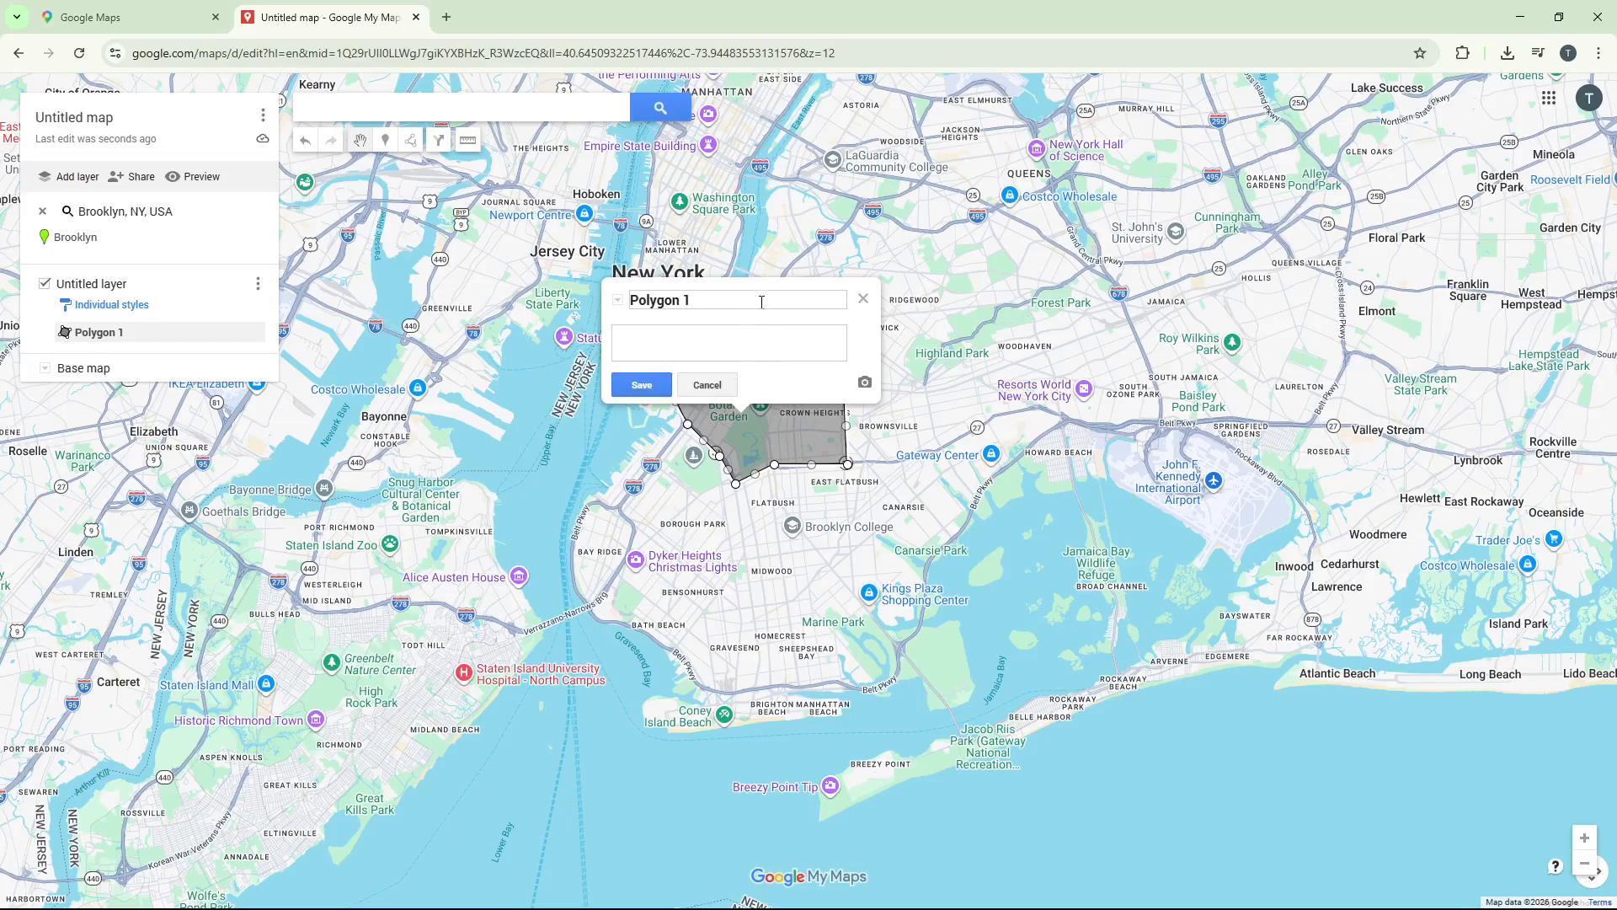
# Name the drawn polygon "Property Boundary", save it and close its info card
pyautogui.press('BackSpace')
pyautogui.press('BackSpace')
pyautogui.press('BackSpace')
pyautogui.press('BackSpace')
pyautogui.press('BackSpace')
pyautogui.press('BackSpace')
pyautogui.press('BackSpace')
pyautogui.press('BackSpace')
pyautogui.press('BackSpace')
pyautogui.write('Property B')
pyautogui.write('oundaries')
pyautogui.press('BackSpace')
pyautogui.press('BackSpace')
pyautogui.press('BackSpace')
pyautogui.write('y')
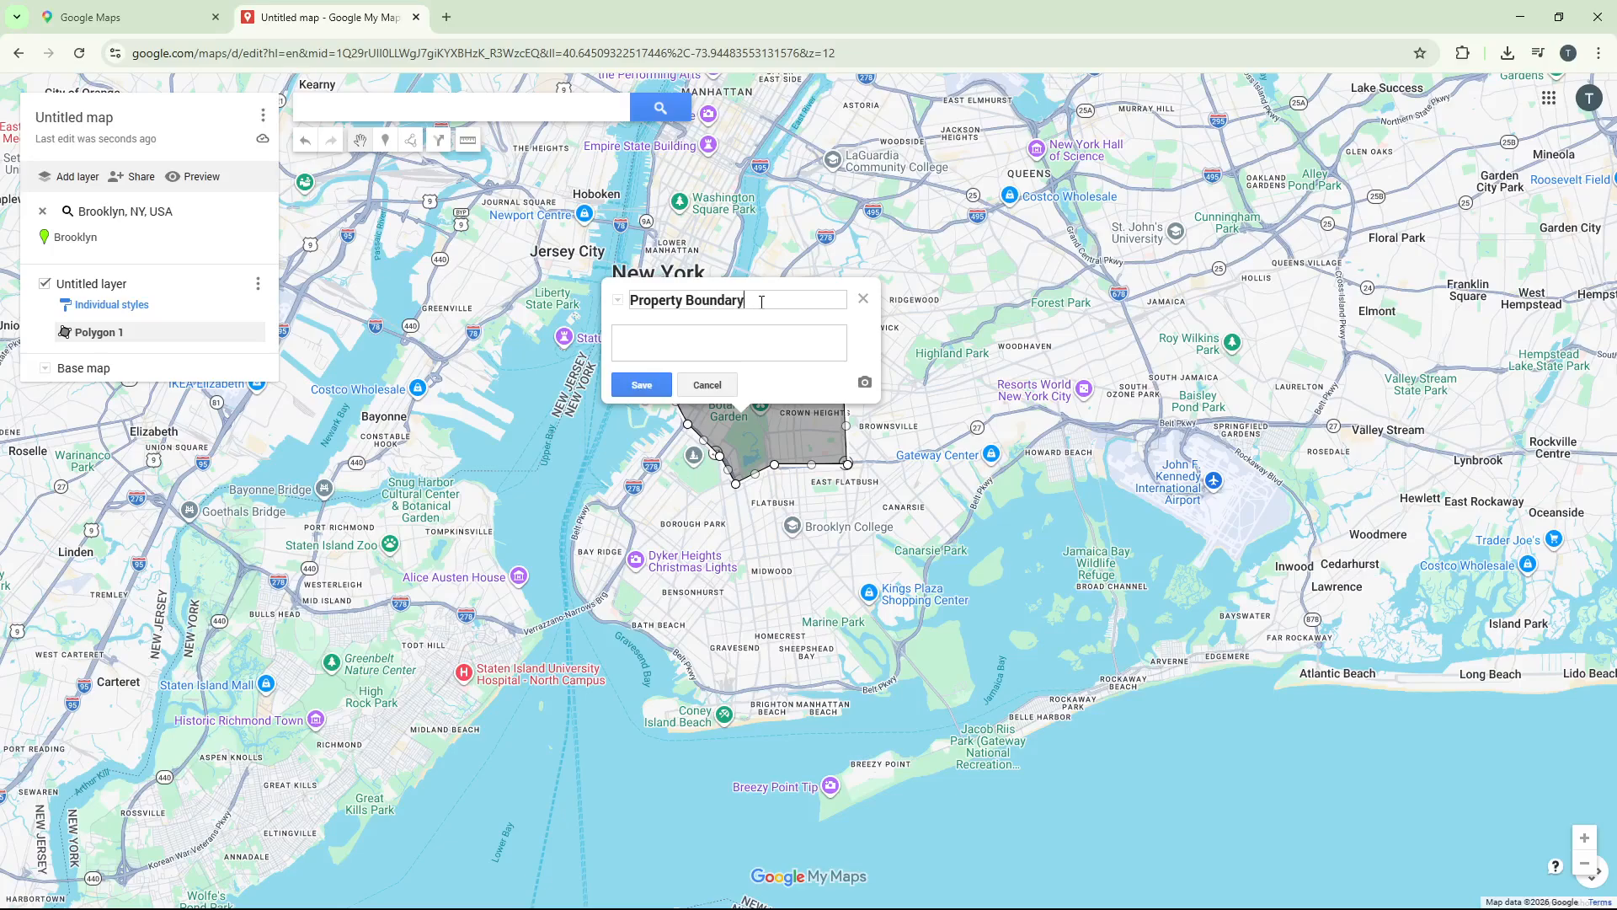
pyautogui.click(641, 386)
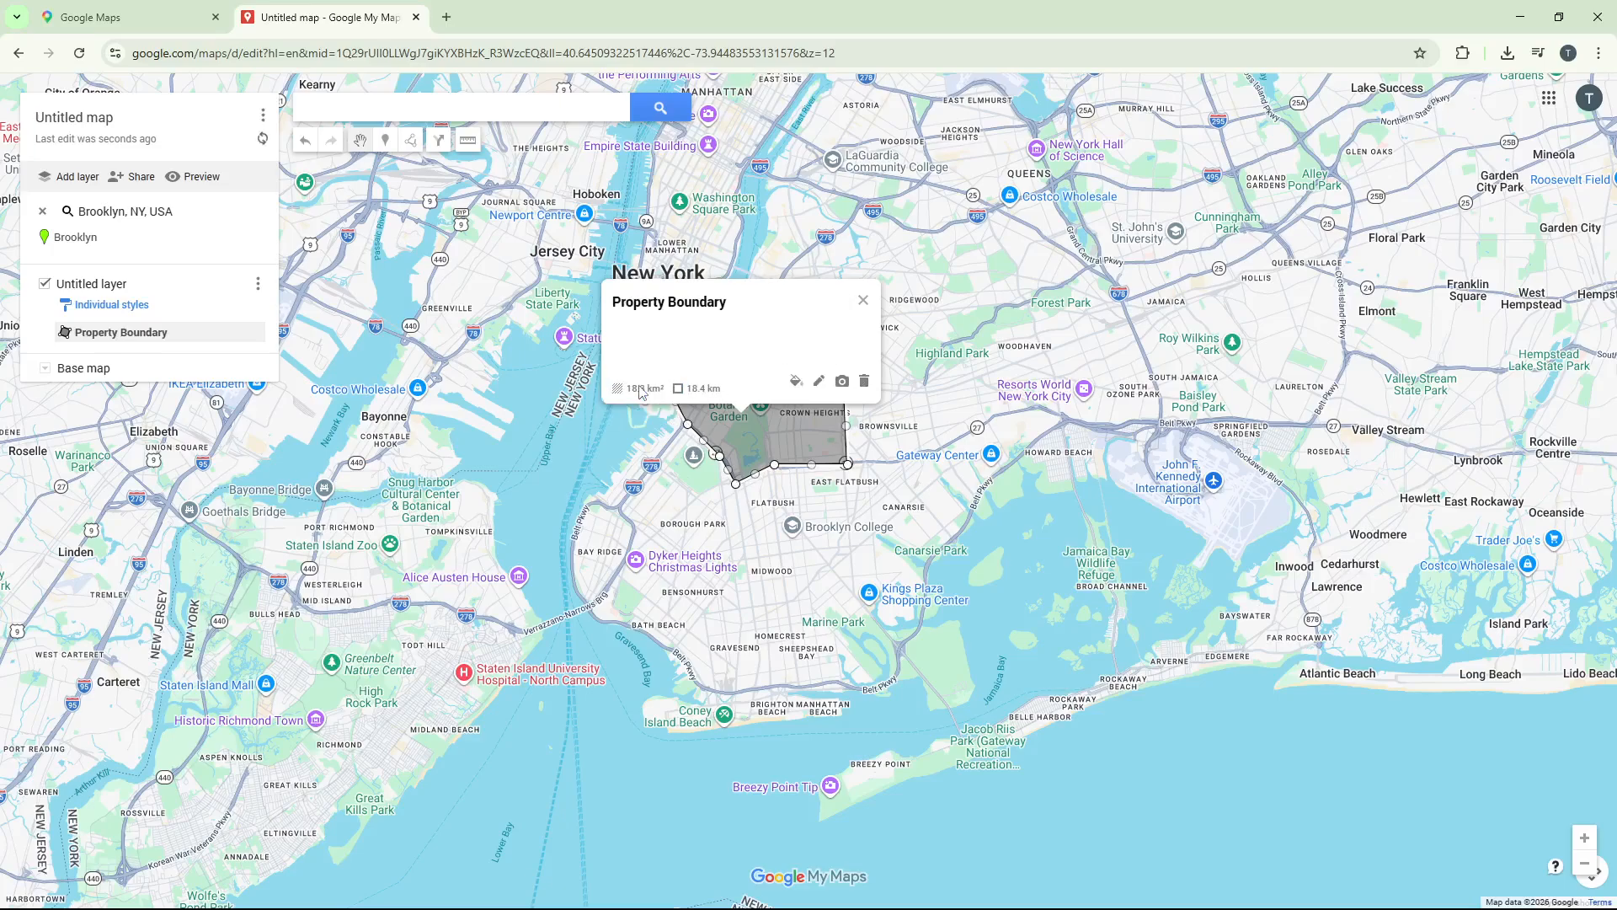
pyautogui.click(863, 301)
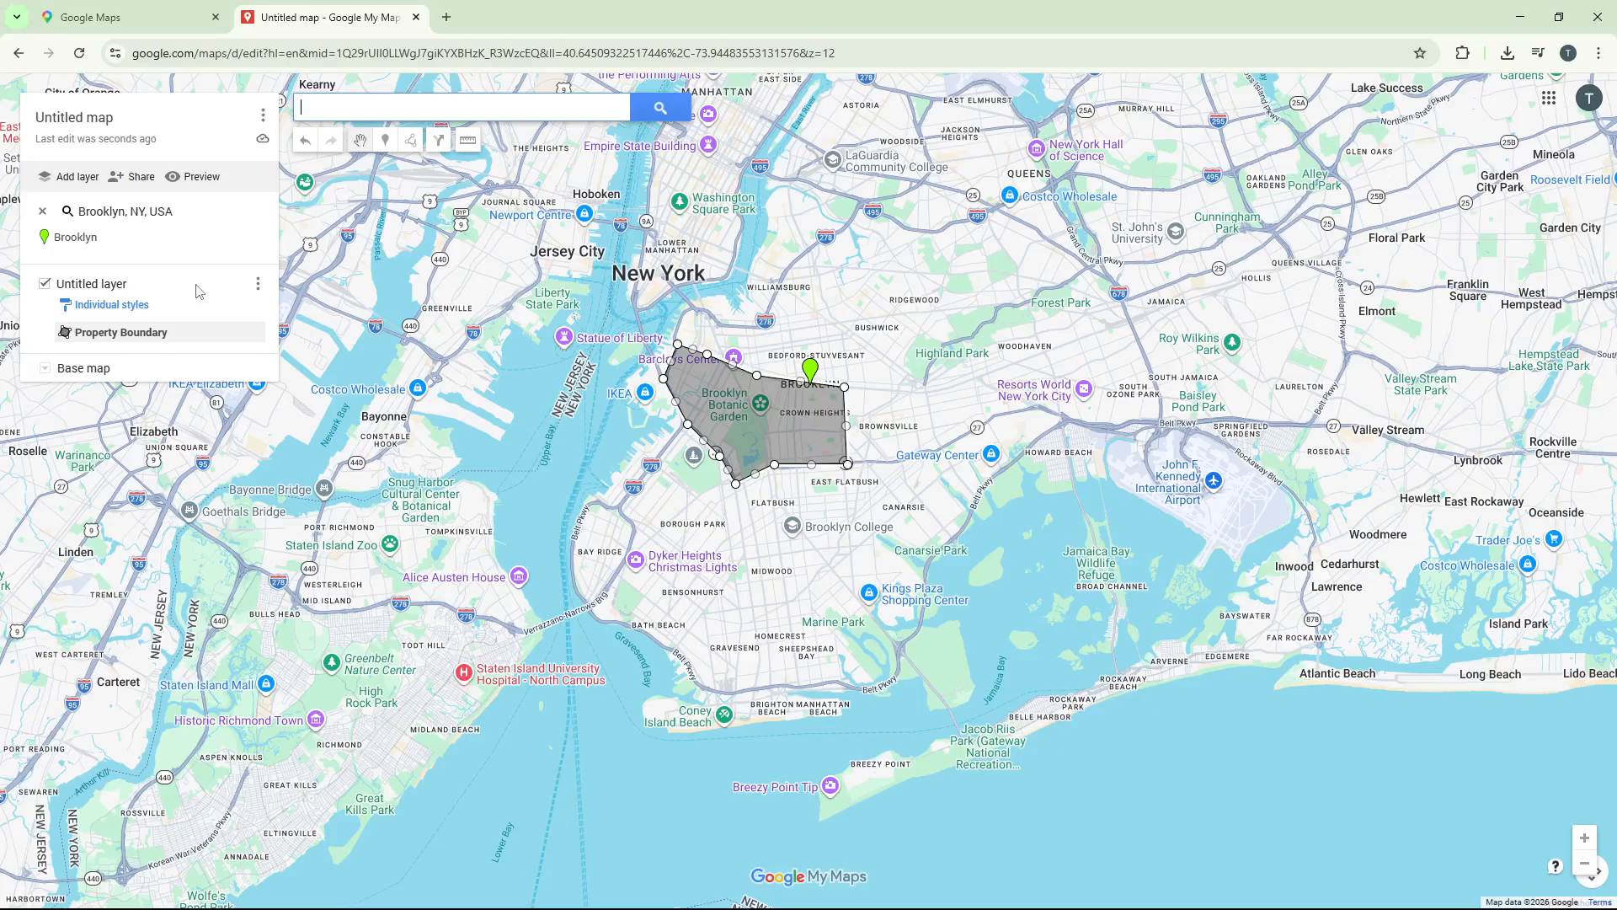
# Open the KML/KMZ export options for the untitled layer, leaving the network link option off
pyautogui.click(257, 287)
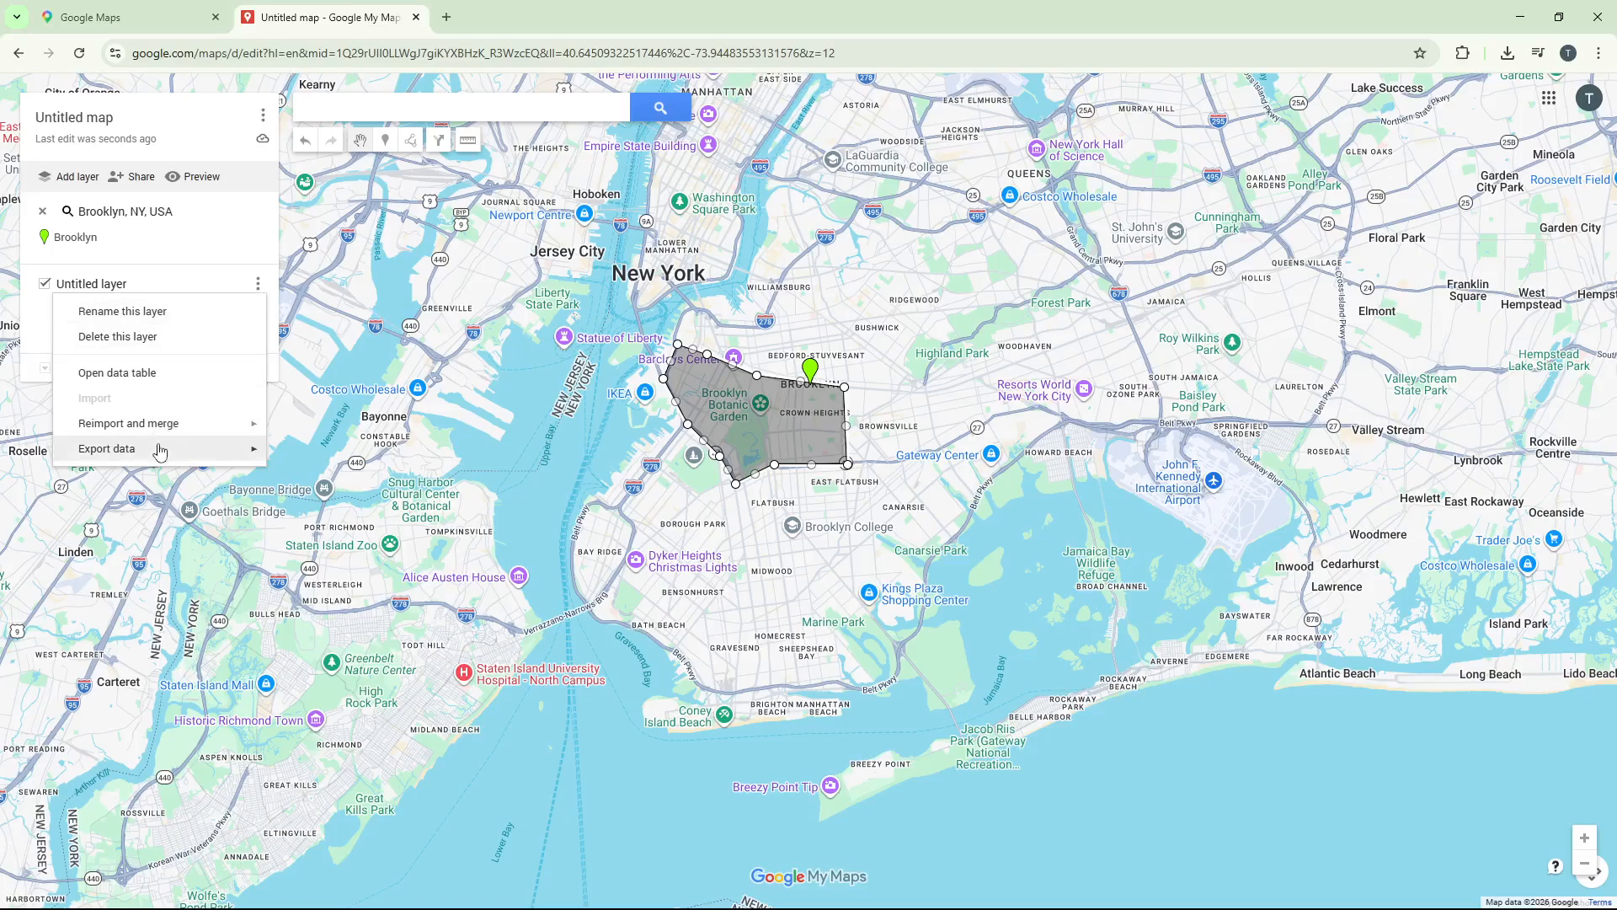
pyautogui.moveTo(160, 453)
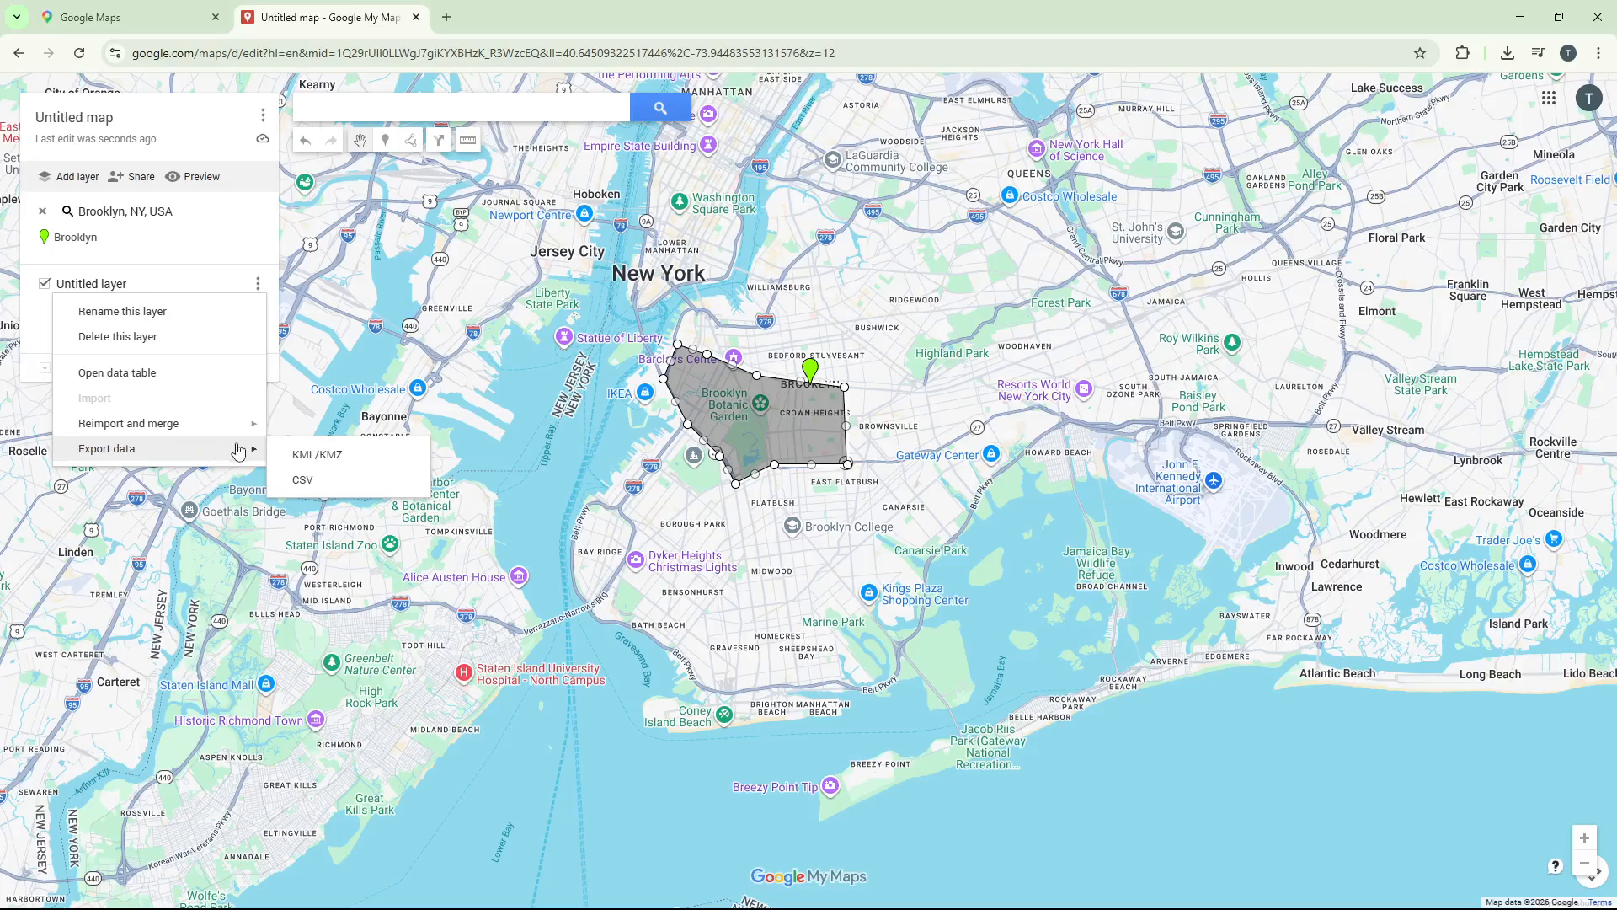
pyautogui.click(317, 460)
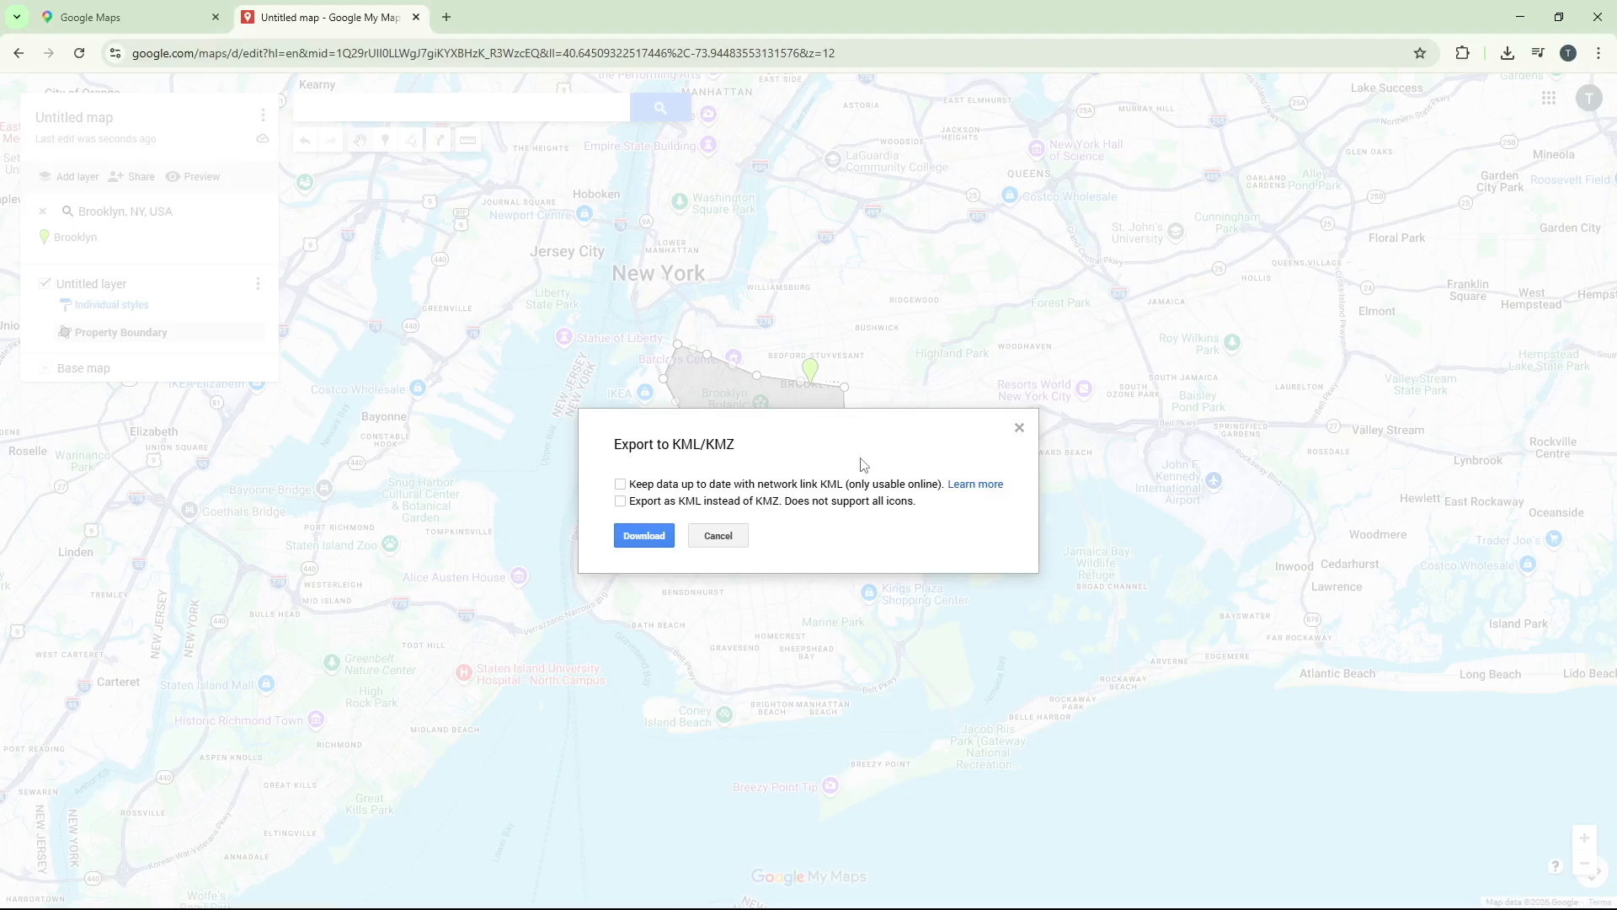
pyautogui.click(656, 491)
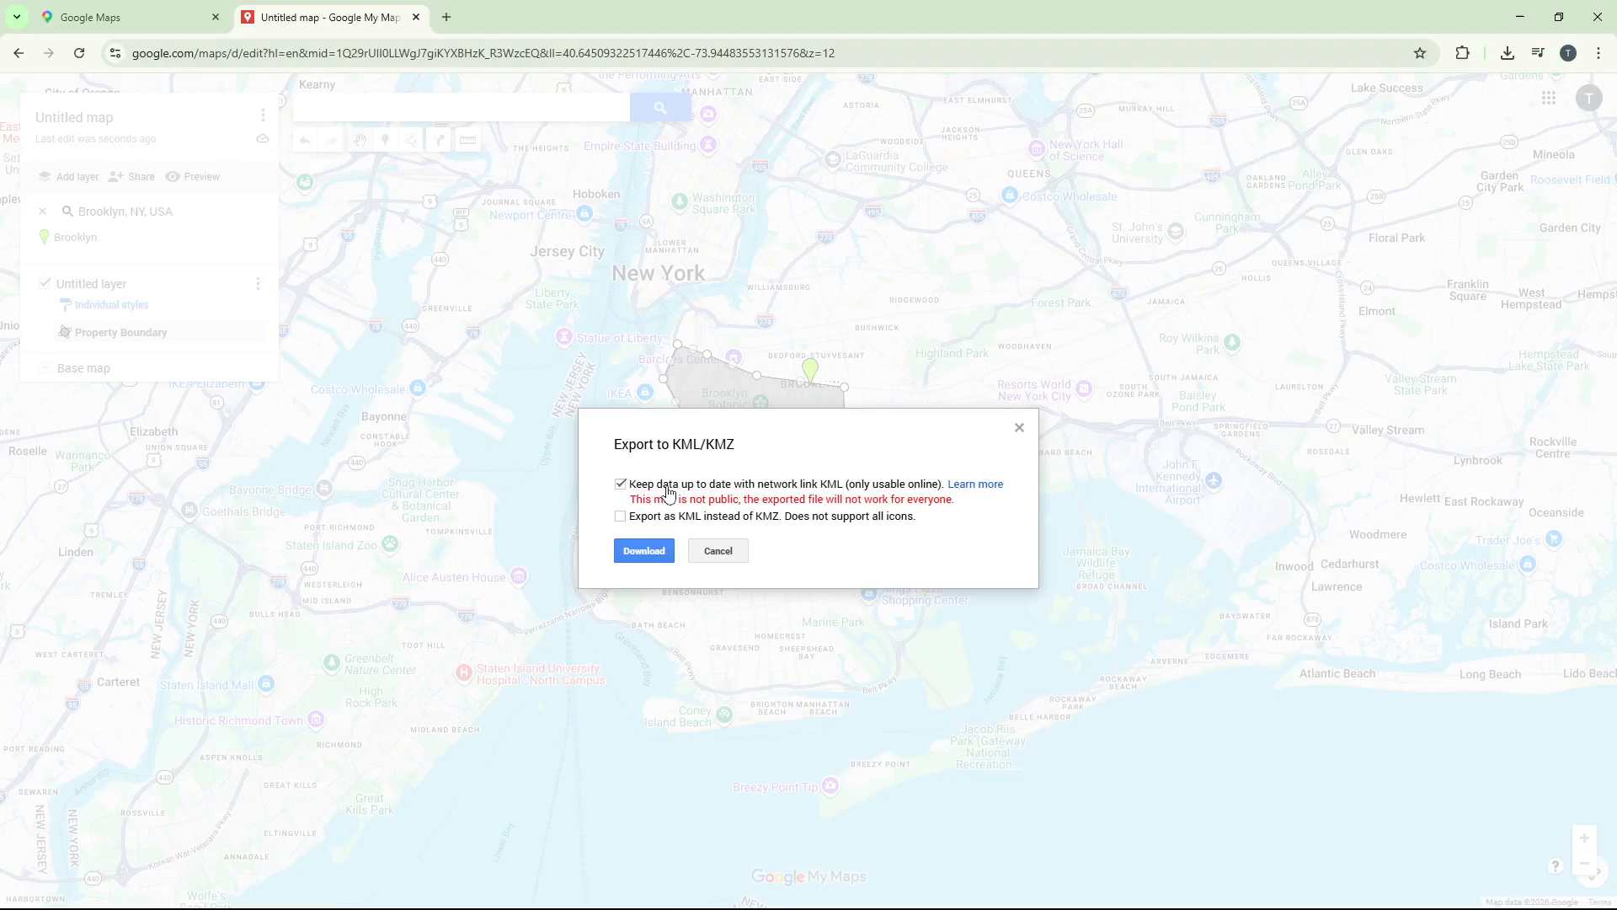
pyautogui.click(660, 493)
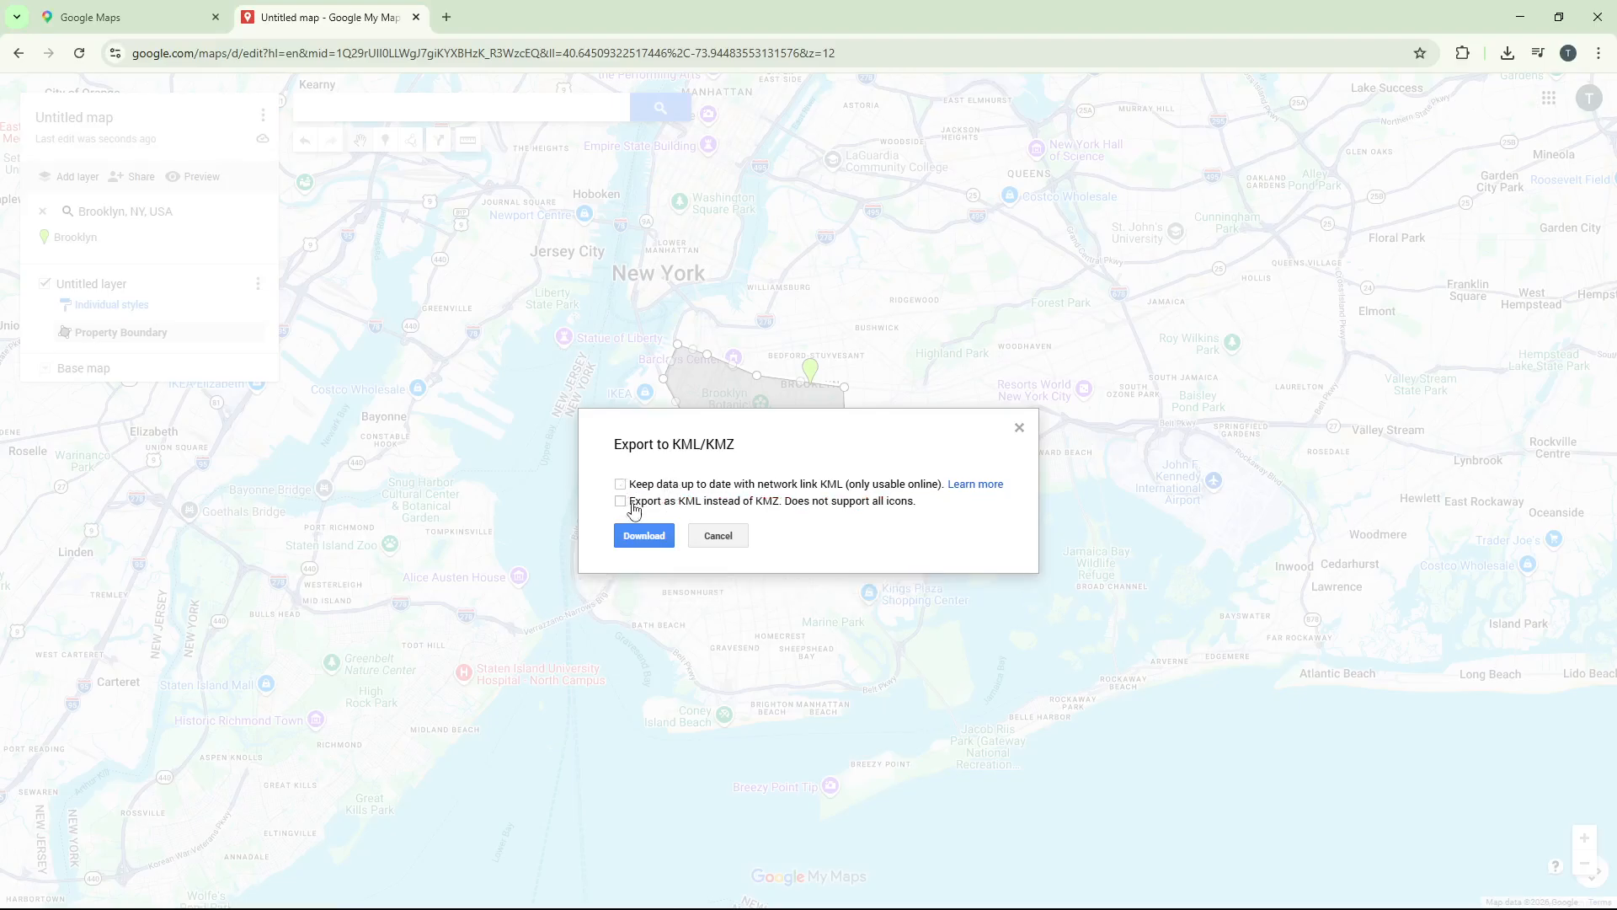